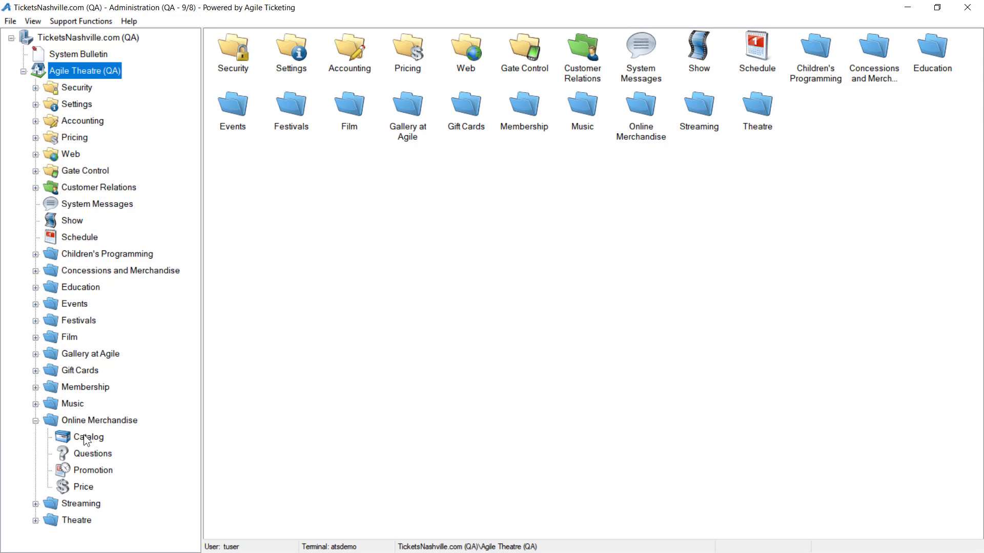
# - Open the product import window for the Online Merchandise catalog and enlarge it to full screen
pyautogui.click(84, 436)
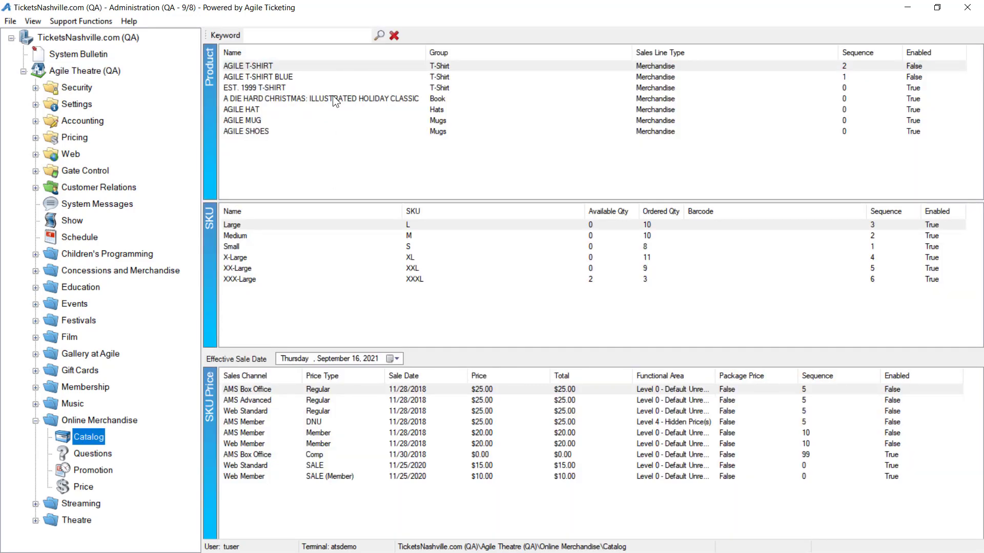
pyautogui.rightClick(327, 156)
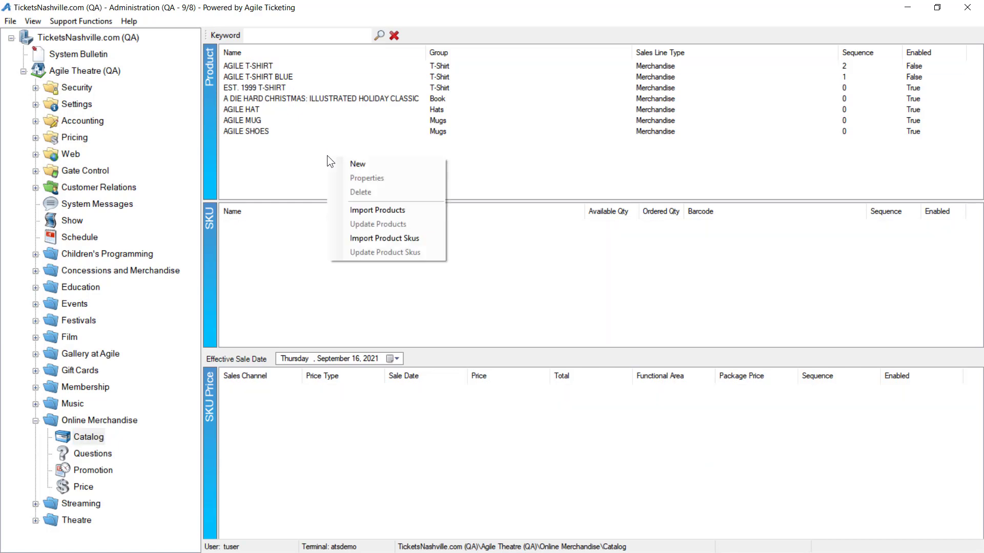
pyautogui.click(380, 214)
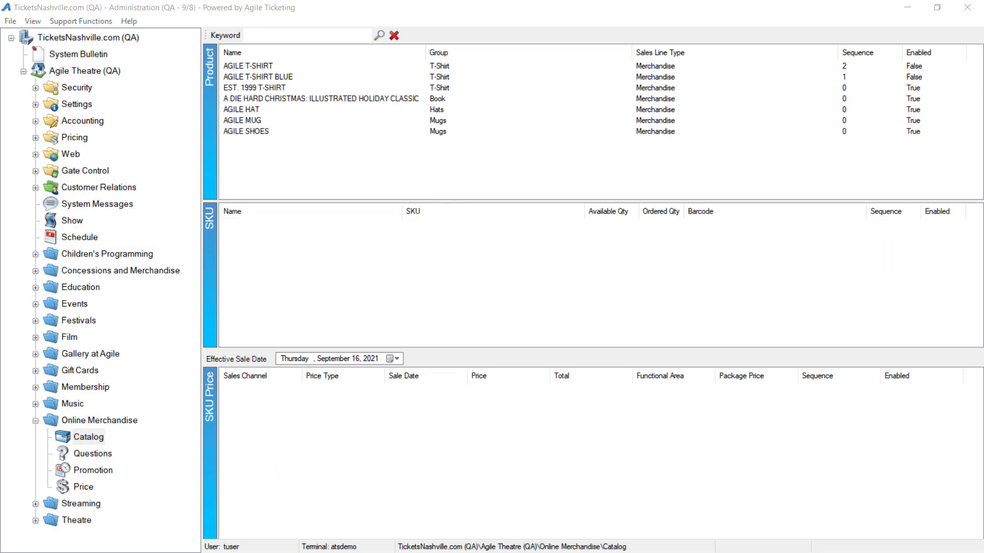
pyautogui.moveTo(983, 71); pyautogui.dragTo(508, 0)
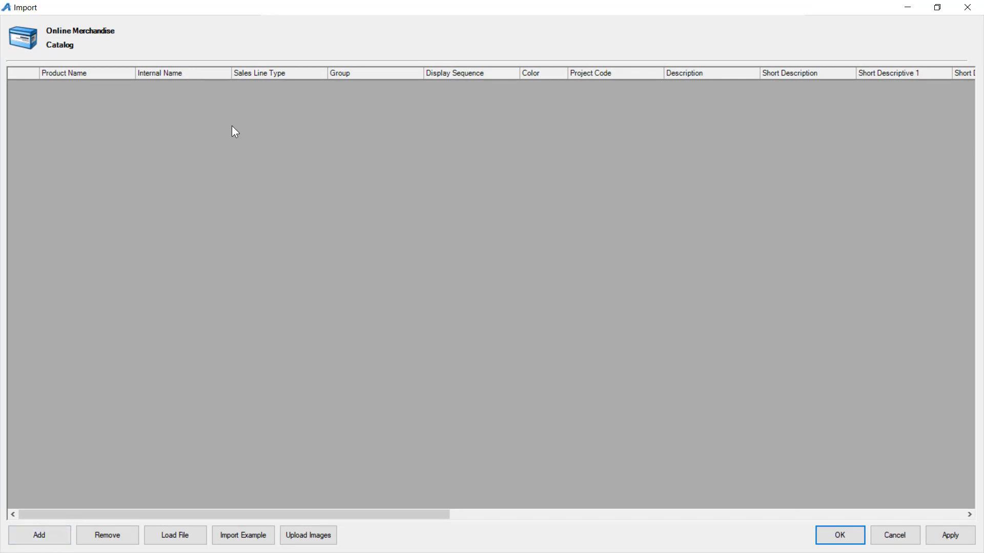
# - Add a blank product row to the import grid and remove it again
pyautogui.click(65, 533)
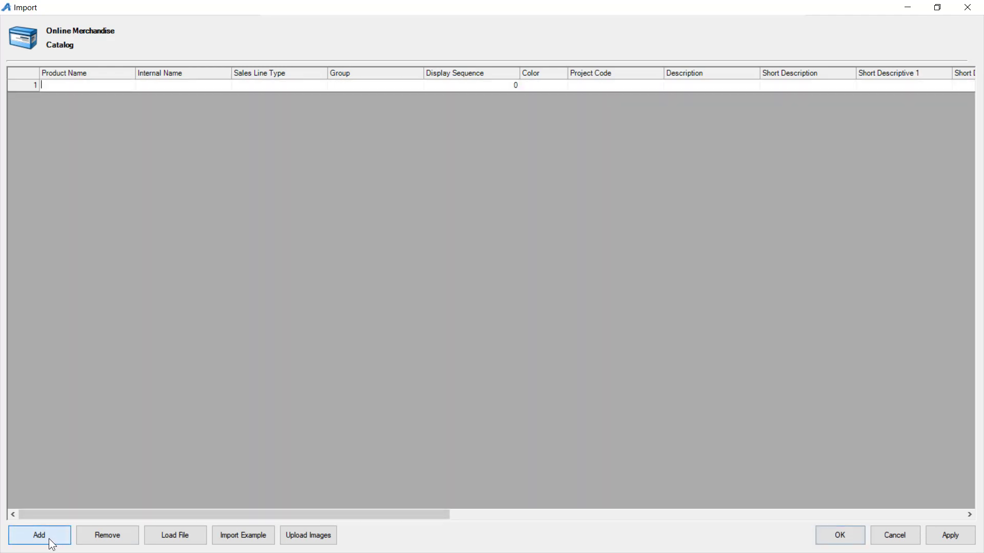
pyautogui.click(46, 536)
pyautogui.click(115, 538)
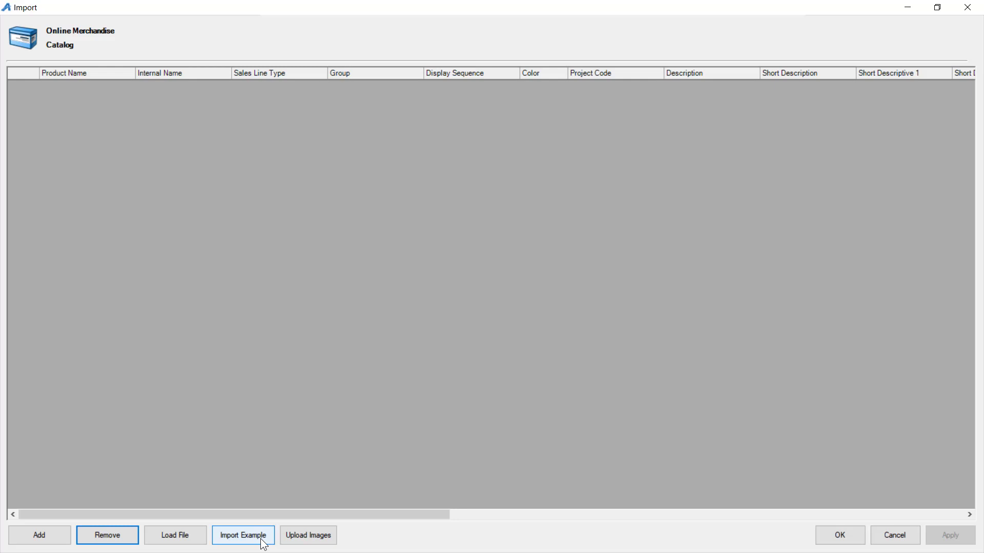
# - Load CatalogImportExample.xlsx from the Desktop into the product import grid and check the loaded columns
pyautogui.click(185, 538)
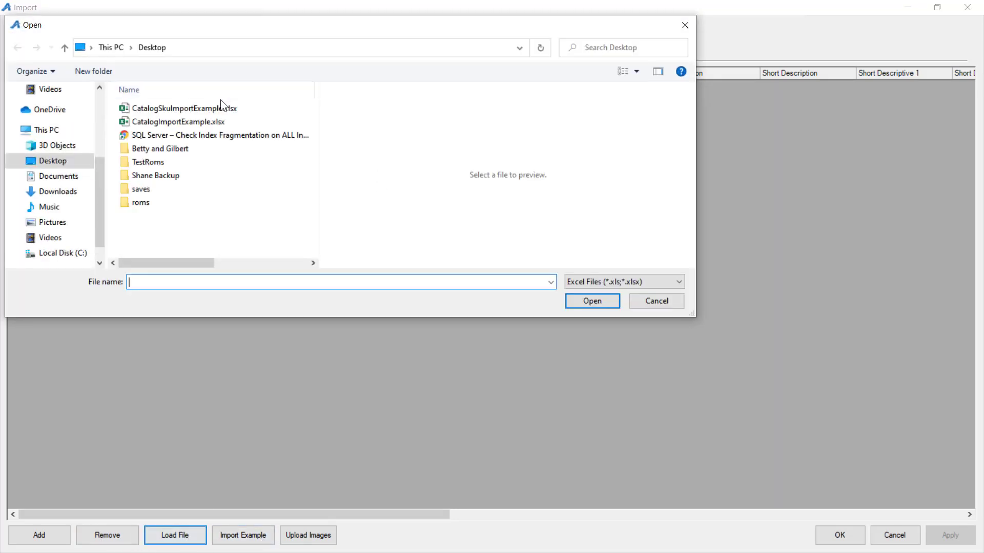
pyautogui.doubleClick(164, 122)
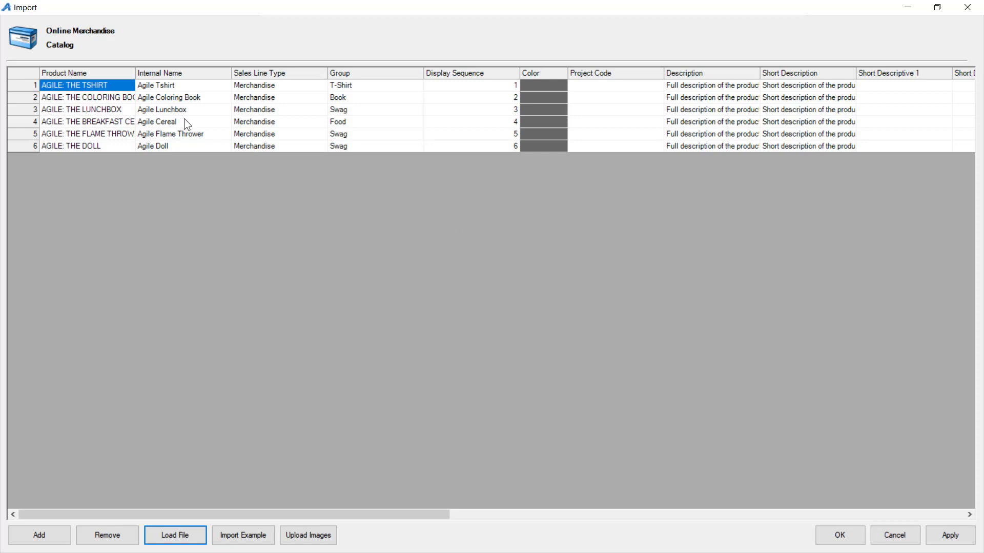
pyautogui.moveTo(395, 515); pyautogui.dragTo(318, 505)
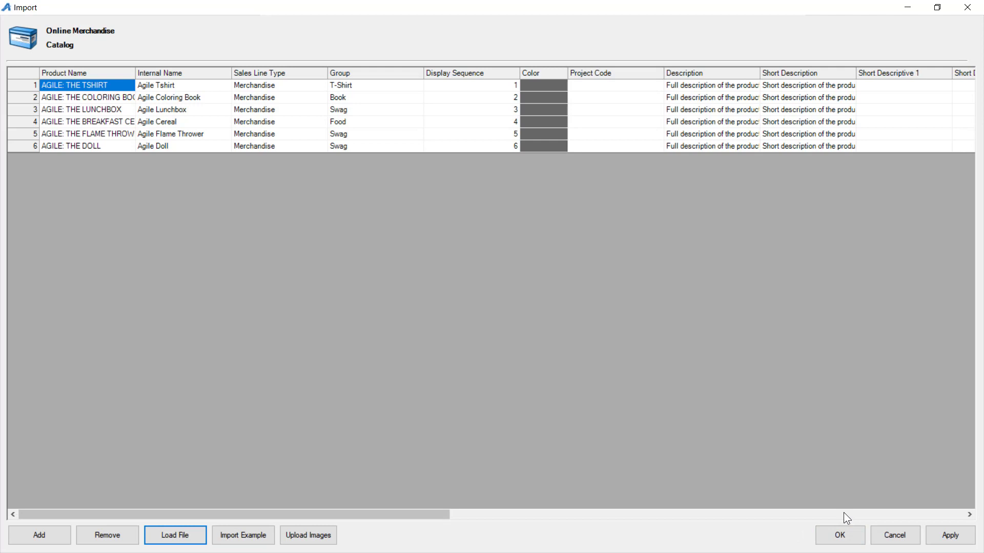
pyautogui.click(948, 534)
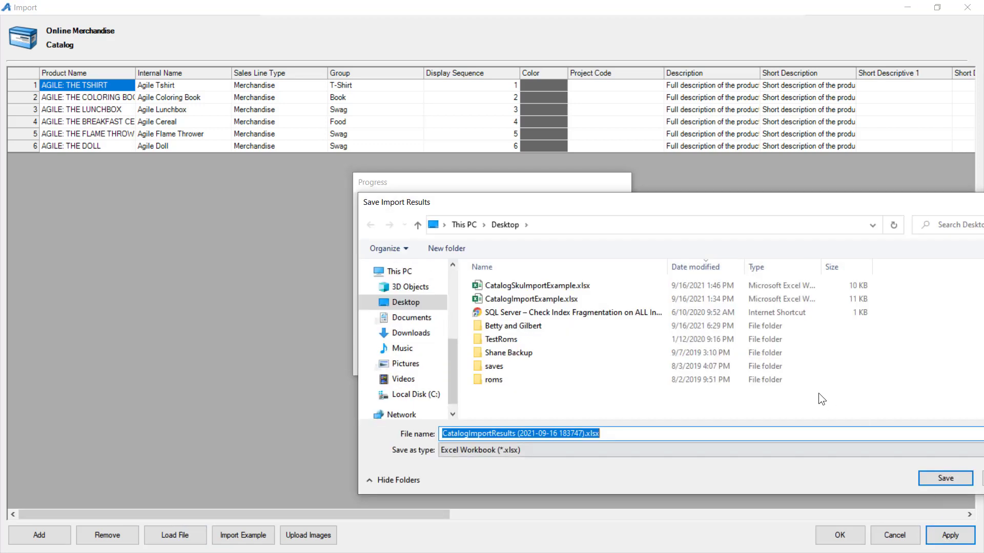
pyautogui.click(945, 478)
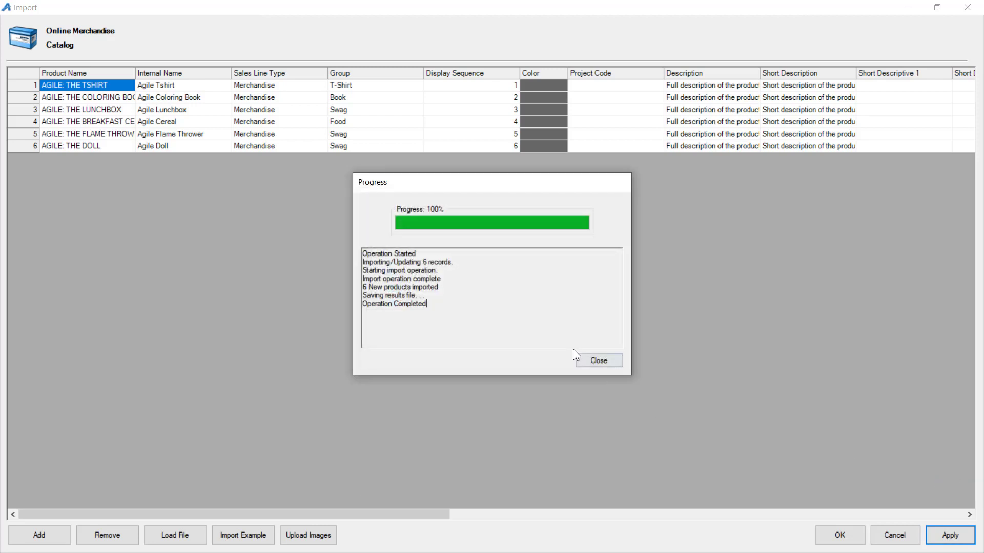
pyautogui.click(596, 362)
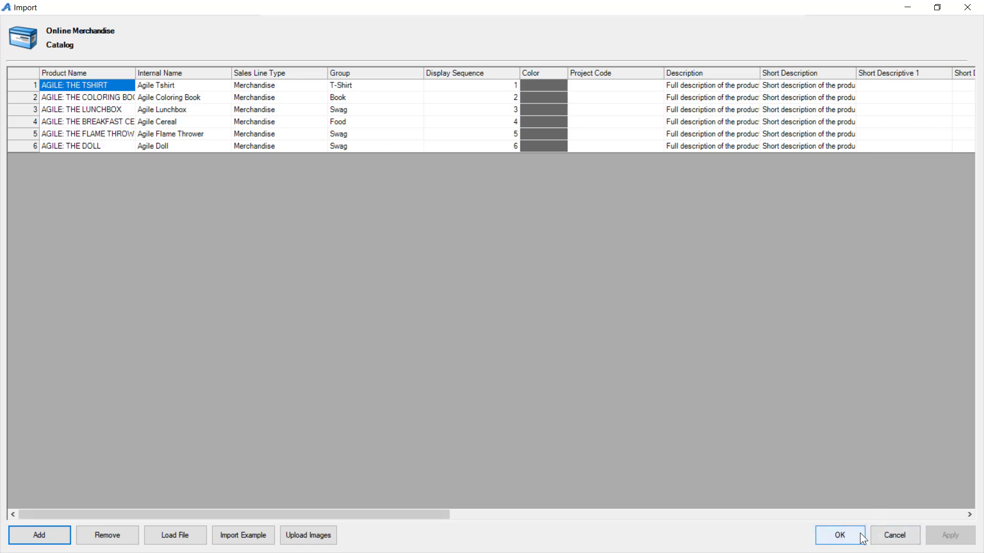
pyautogui.click(840, 536)
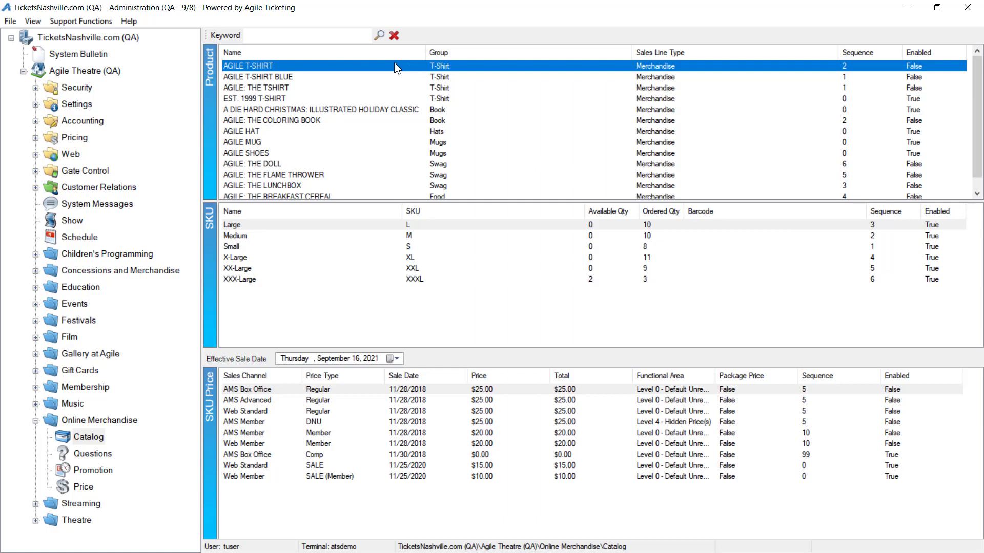
# - Open the product SKU import window at full screen and load CatalogSkuImportExample.xlsx from the Desktop
pyautogui.rightClick(393, 137)
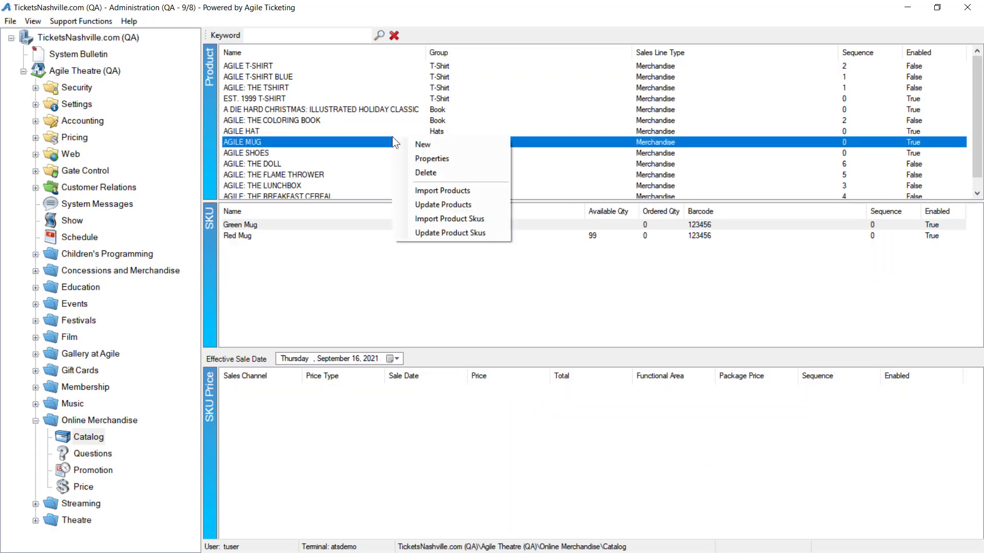
pyautogui.click(450, 218)
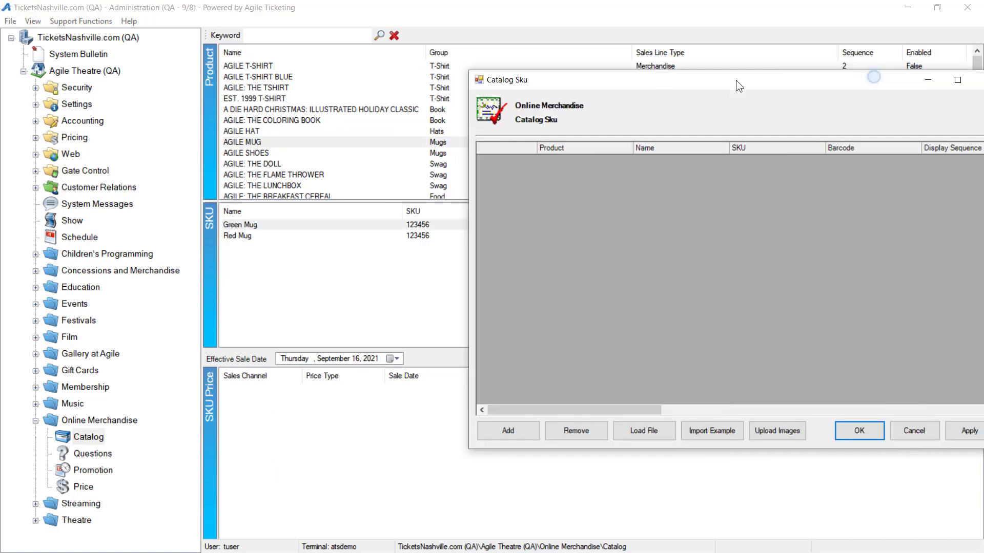
pyautogui.doubleClick(735, 80)
pyautogui.click(180, 533)
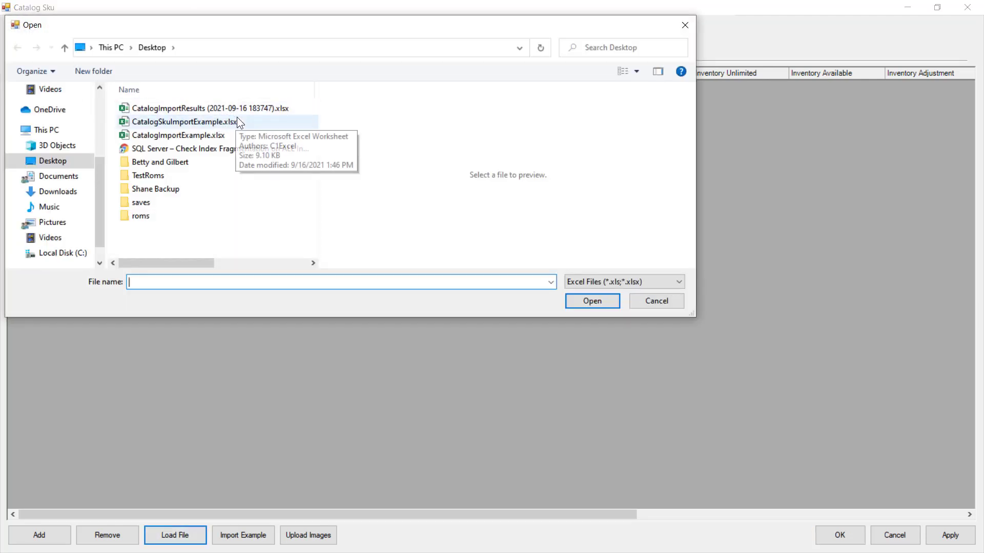
pyautogui.click(225, 122)
pyautogui.doubleClick(226, 122)
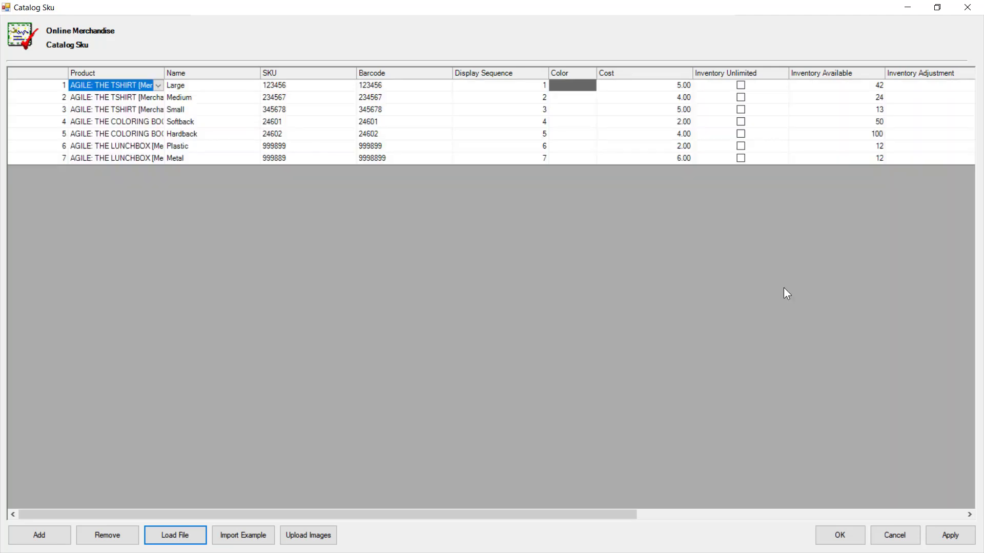
pyautogui.click(945, 537)
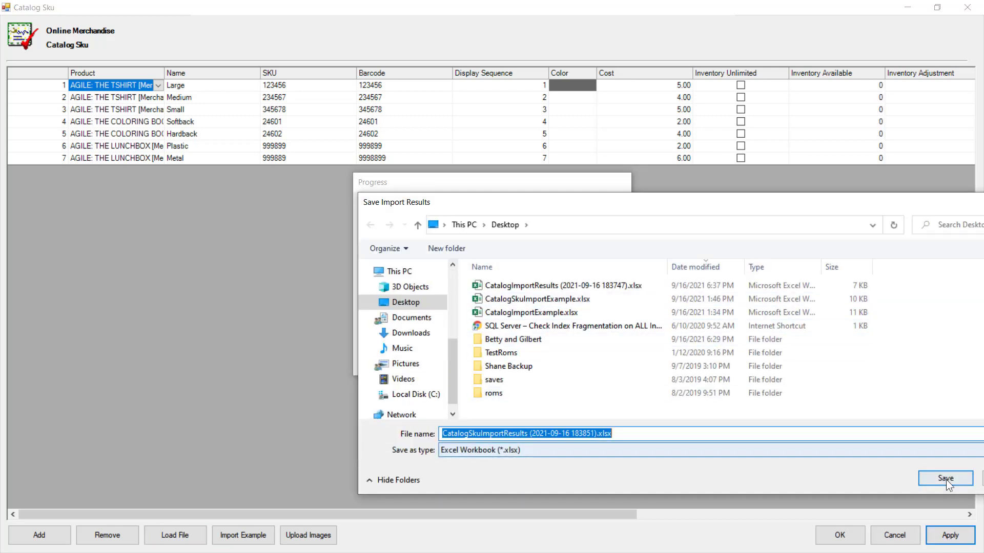
pyautogui.click(945, 478)
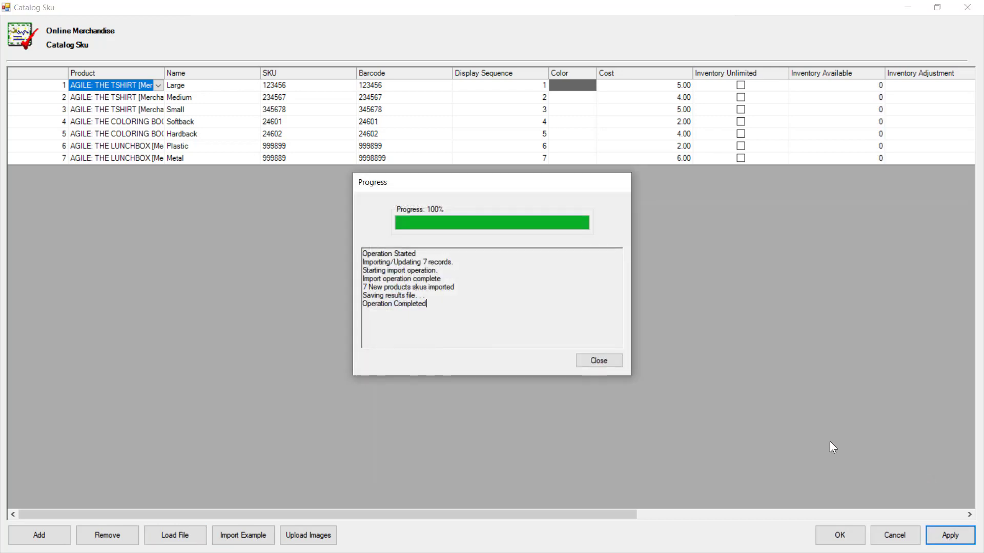
pyautogui.click(602, 365)
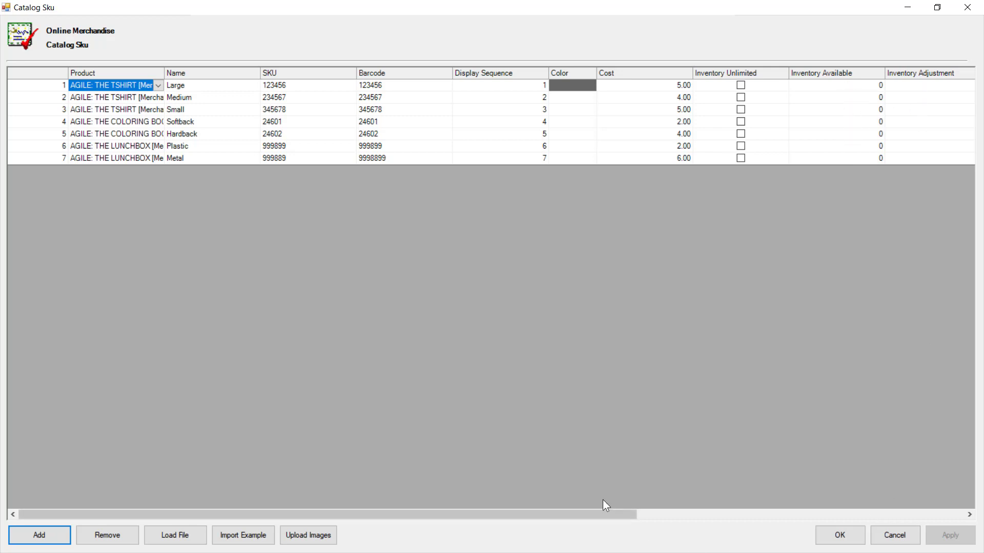
pyautogui.moveTo(572, 515); pyautogui.dragTo(607, 516)
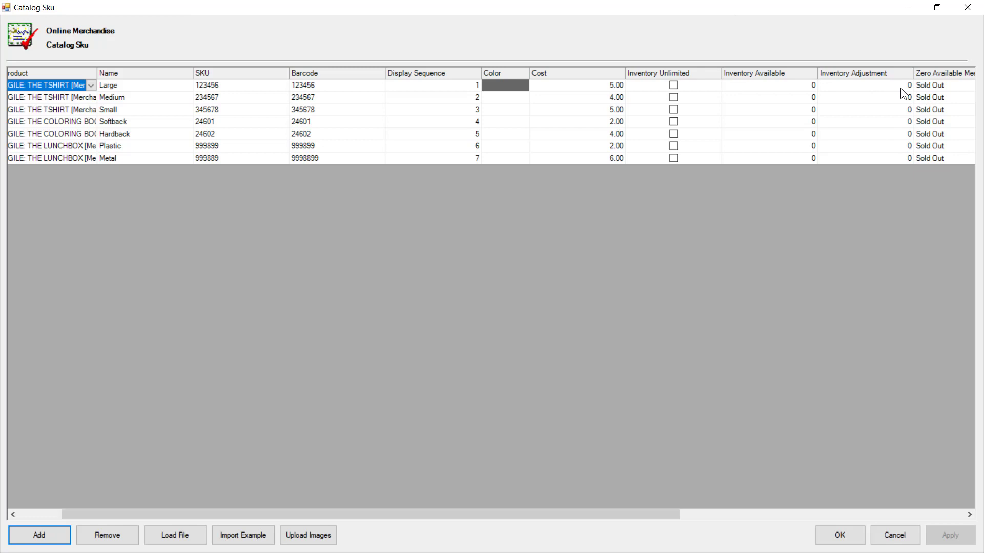
pyautogui.click(850, 540)
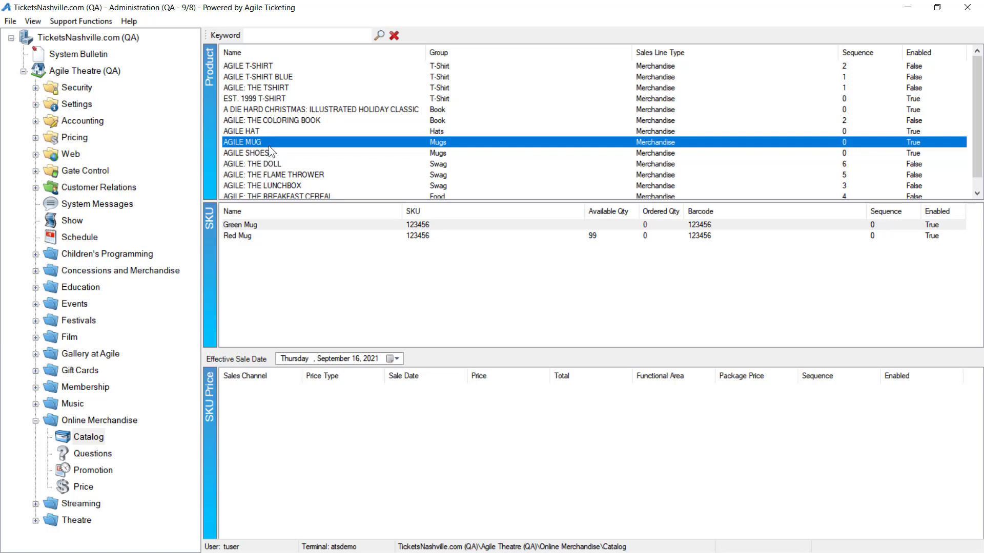
# - Open the Doll, Flame Thrower, Lunchbox and Breakfast Cereal products together in the bulk product update window
pyautogui.click(276, 160)
pyautogui.scroll(-1, 285, 184)
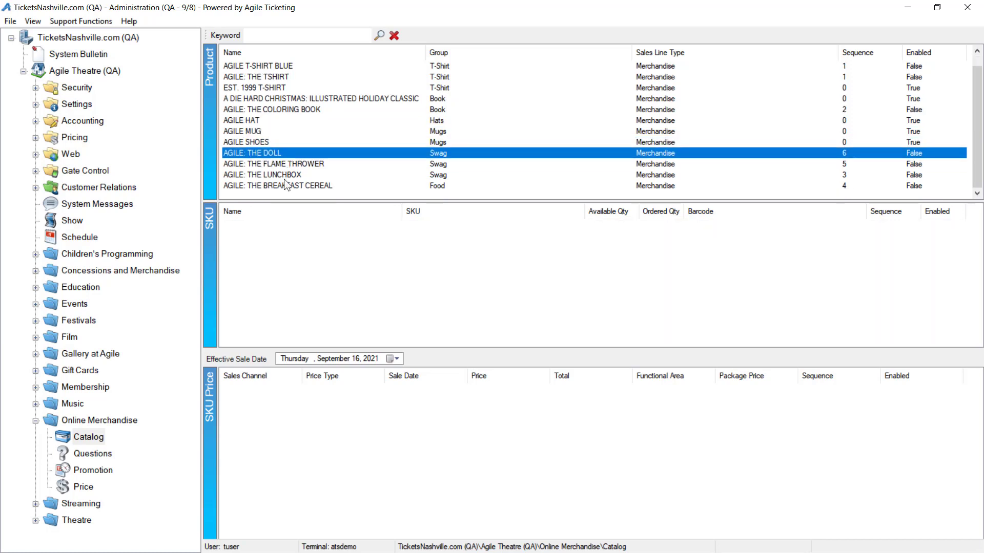
pyautogui.hotkey('shift', 'Down')
pyautogui.hotkey('shift', 'Down')
pyautogui.hotkey('shift', 'Down')
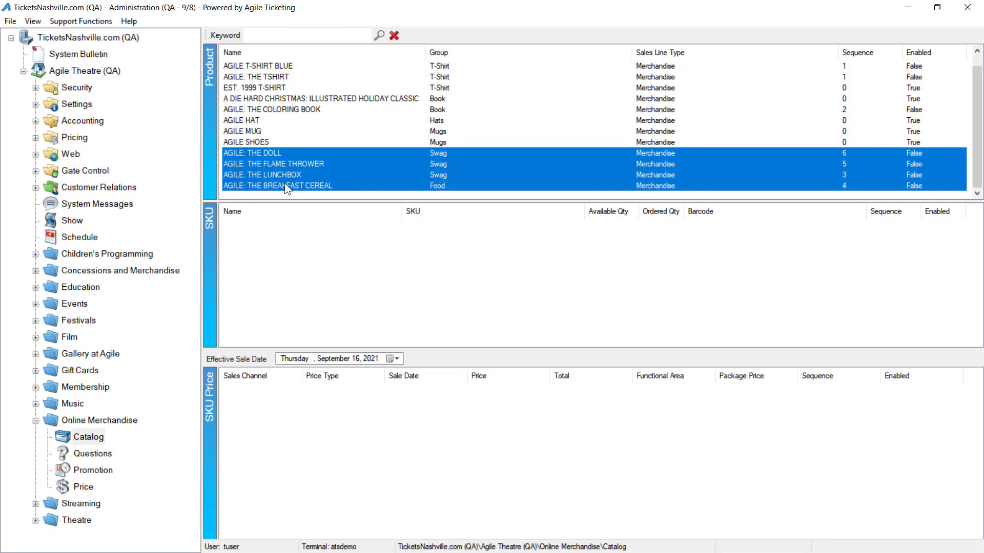
pyautogui.rightClick(303, 165)
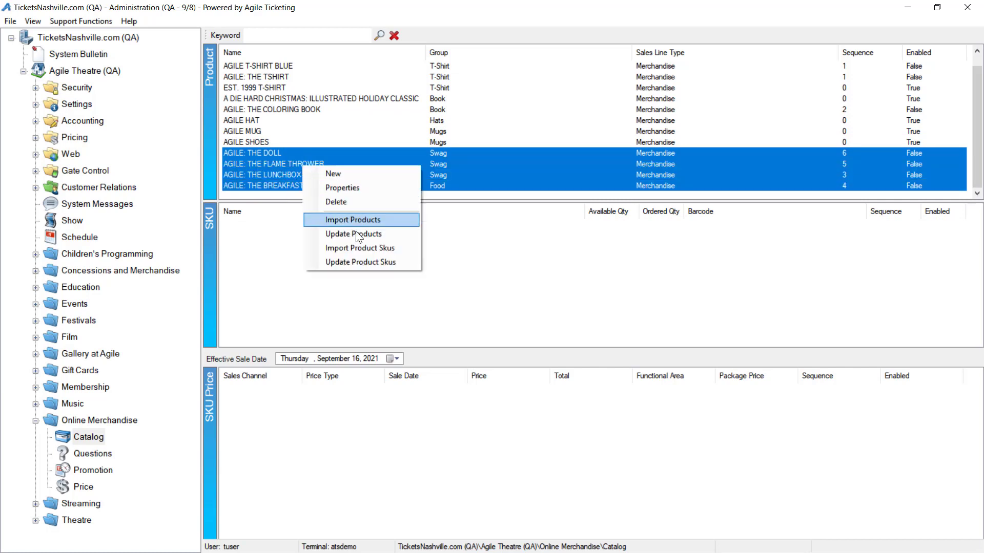
pyautogui.click(376, 233)
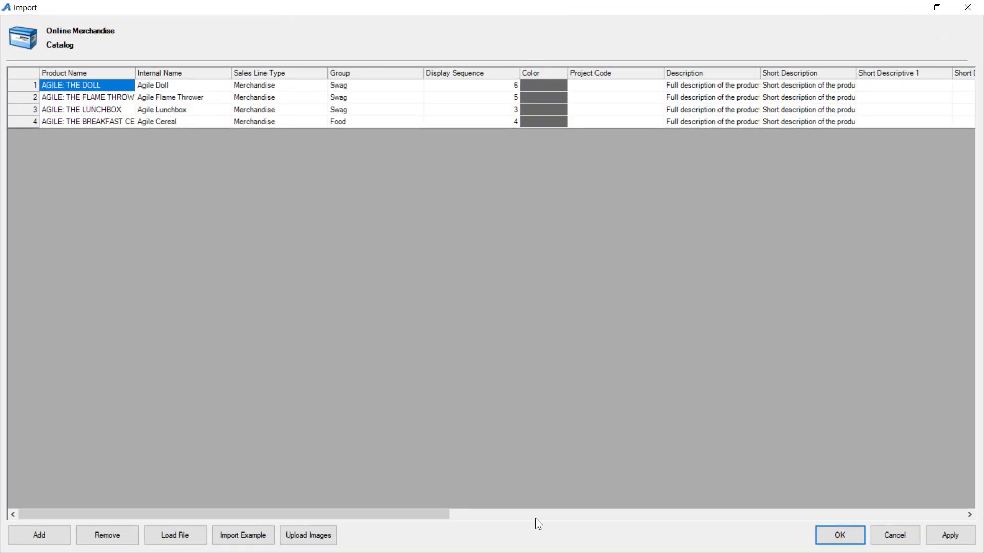
# - Look through all columns of the bulk product update grid and close it without saving changes
pyautogui.moveTo(382, 514); pyautogui.dragTo(937, 548)
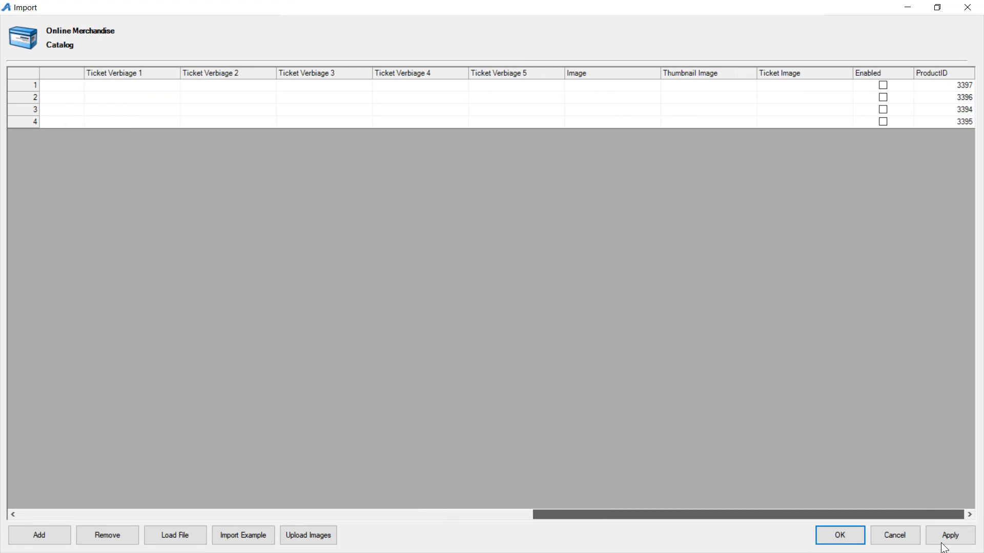
pyautogui.moveTo(830, 514); pyautogui.dragTo(290, 496)
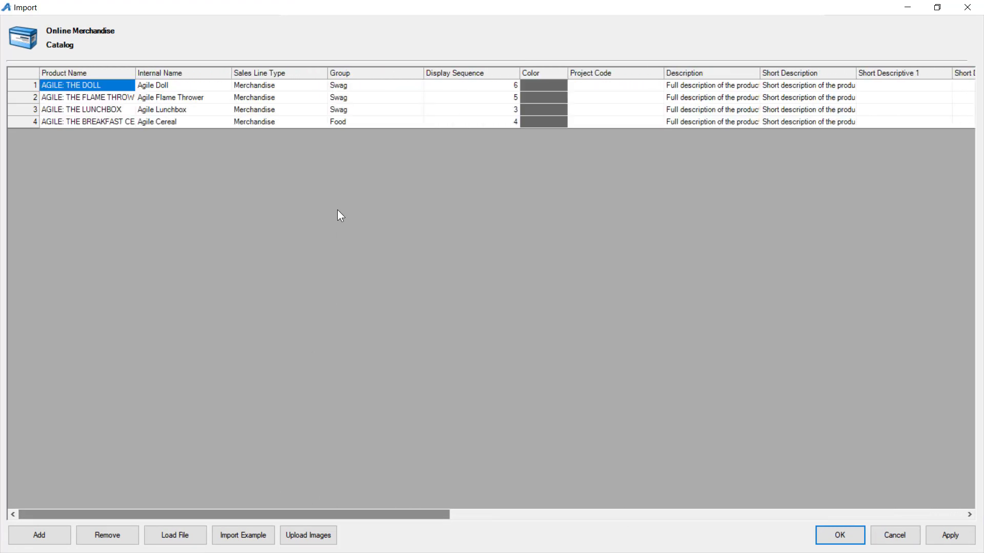
pyautogui.click(895, 536)
pyautogui.click(500, 330)
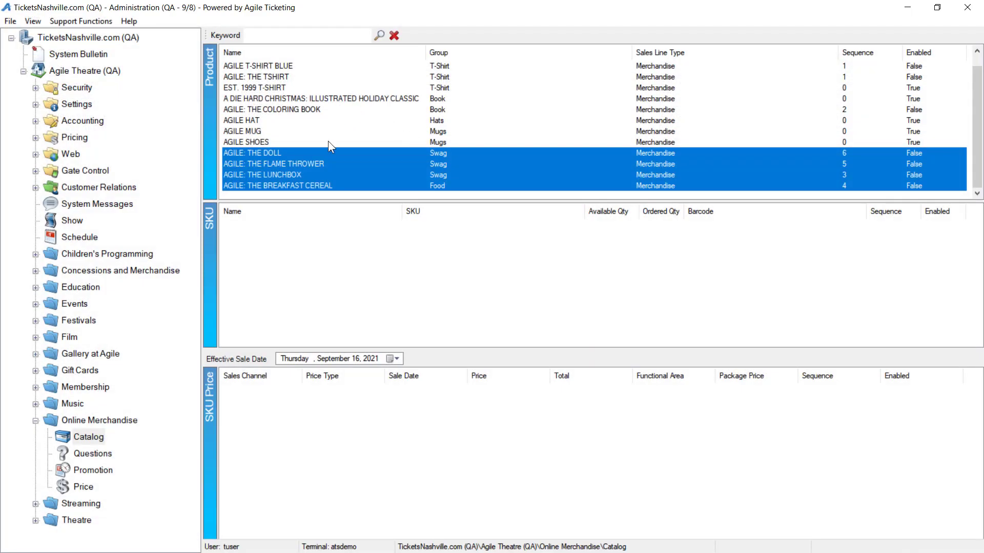
# - Review the SKUs of the four selected products in the bulk SKU update window and close it without saving
pyautogui.rightClick(283, 156)
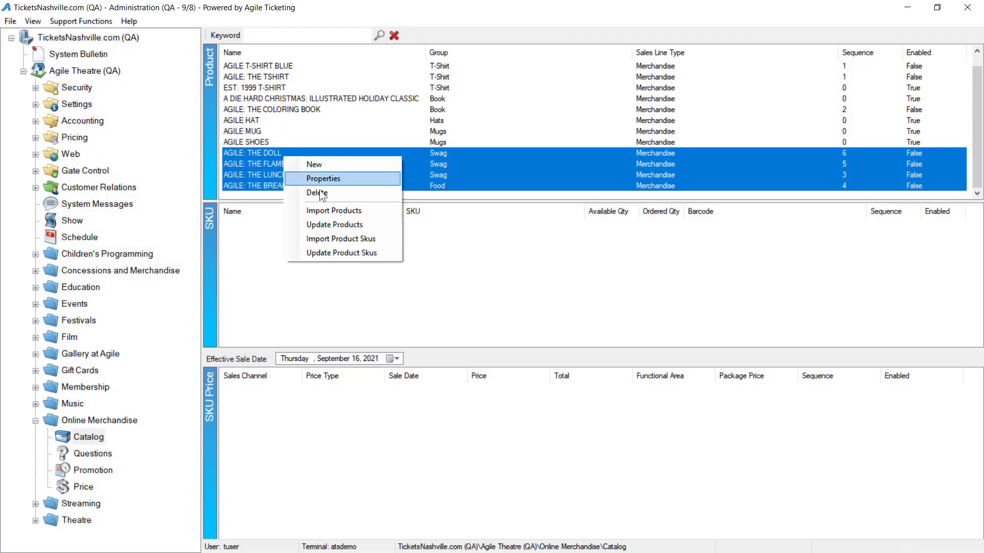
pyautogui.click(351, 253)
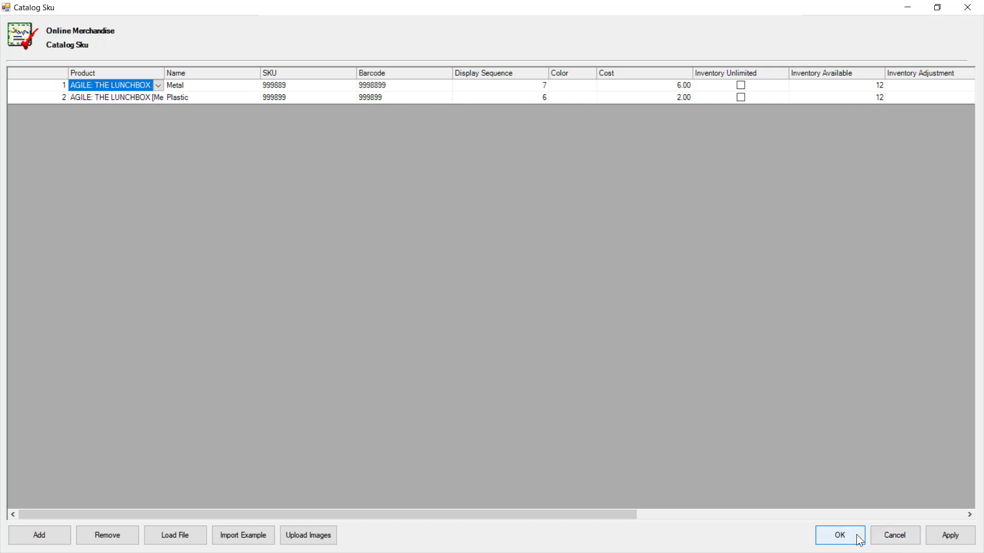
pyautogui.click(903, 539)
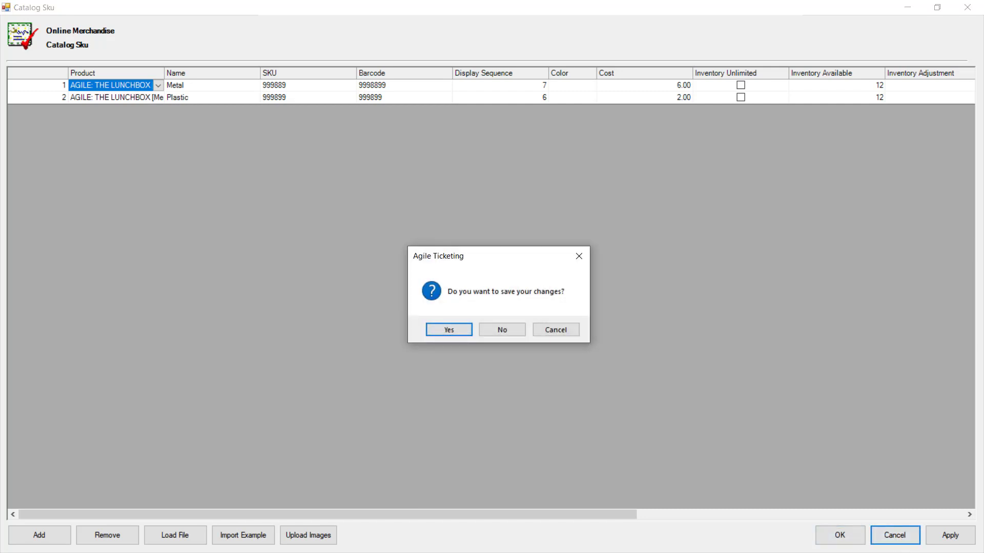
pyautogui.click(501, 331)
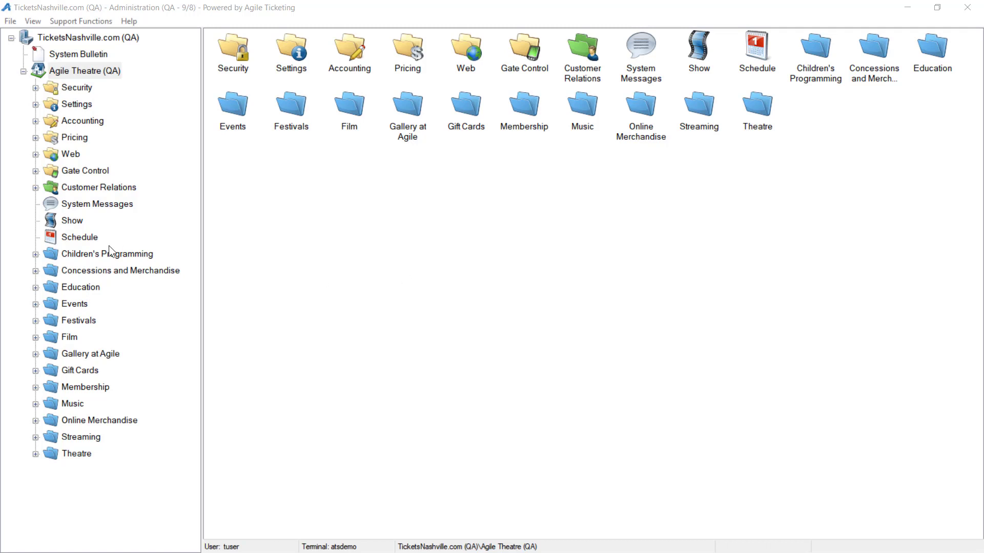
# - Open the Web entry points list for Agile Theatre (QA)
pyautogui.click(36, 154)
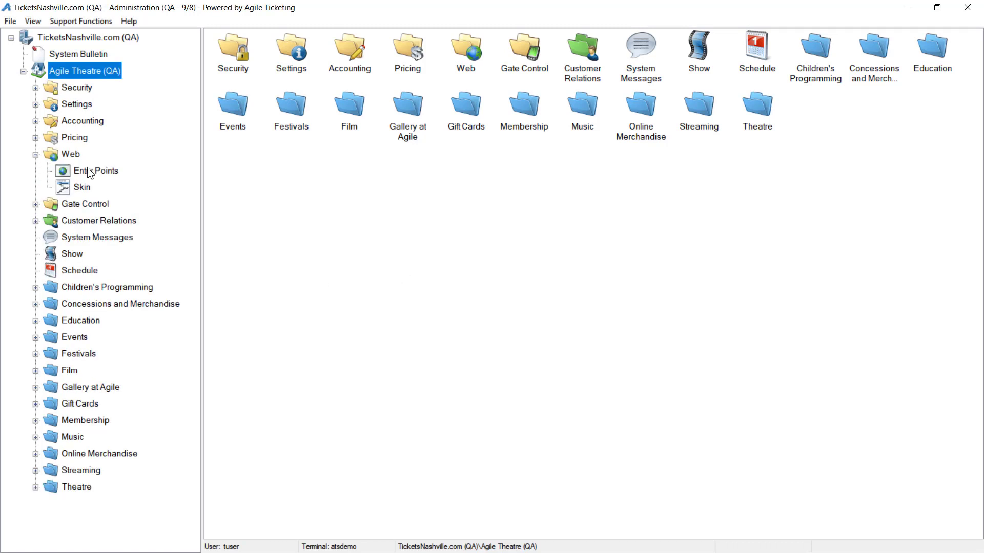
pyautogui.click(95, 171)
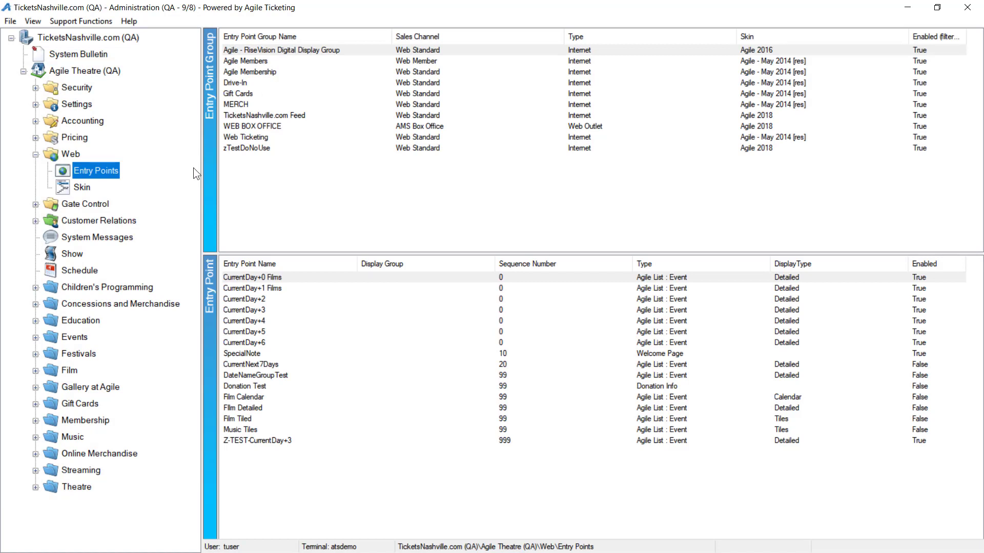
# - Open the Covid Attestation action of the zTestDoNoUse entry point group
pyautogui.click(236, 150)
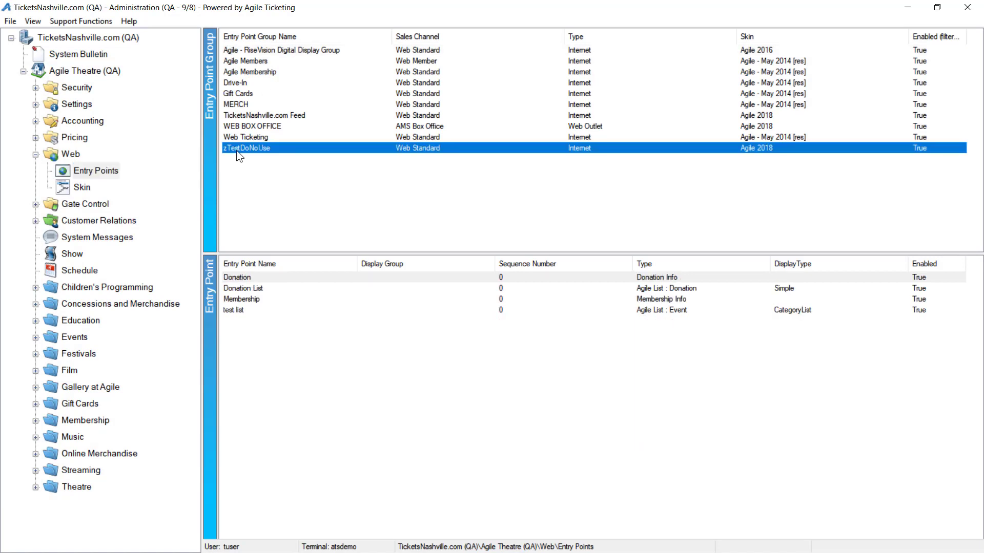
pyautogui.rightClick(236, 149)
pyautogui.click(240, 172)
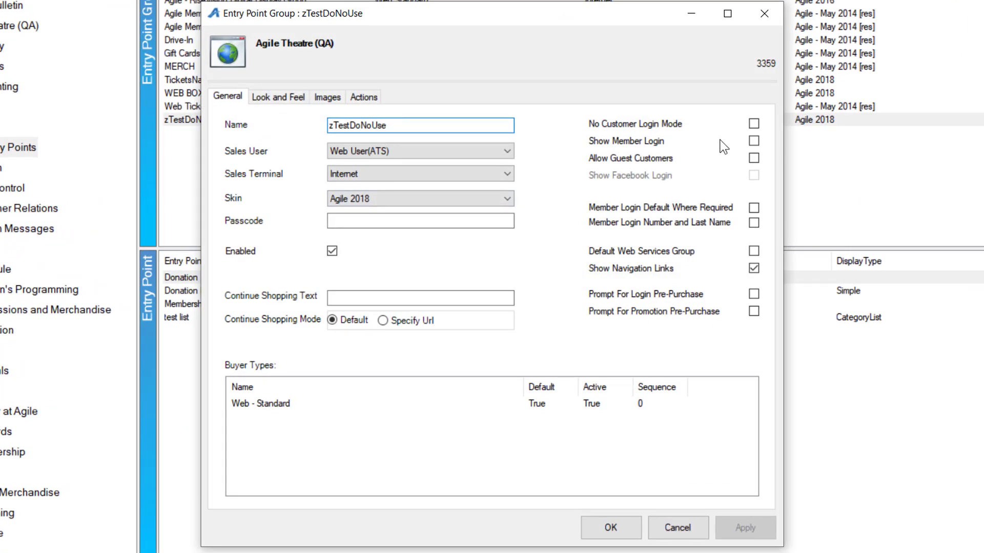
pyautogui.click(369, 100)
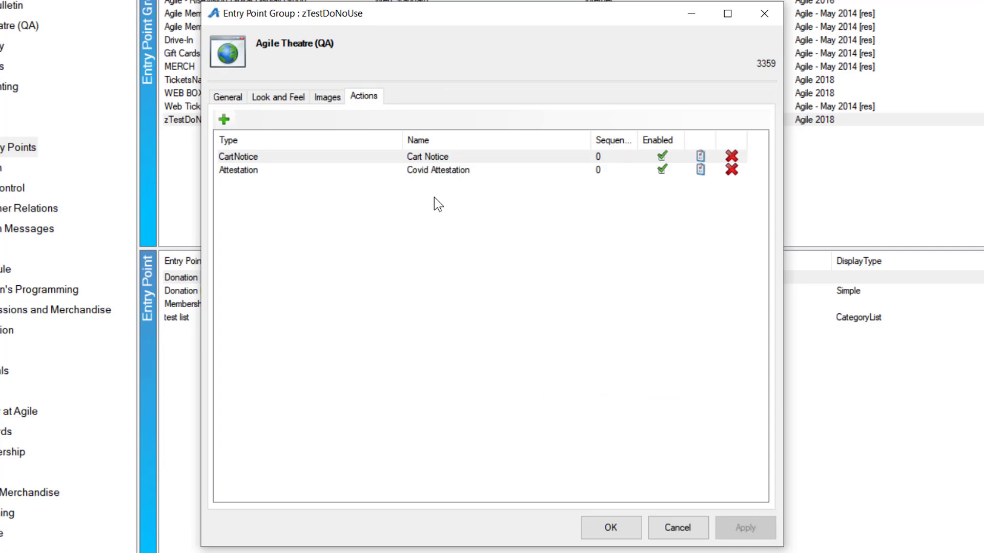
pyautogui.click(419, 172)
pyautogui.doubleClick(444, 173)
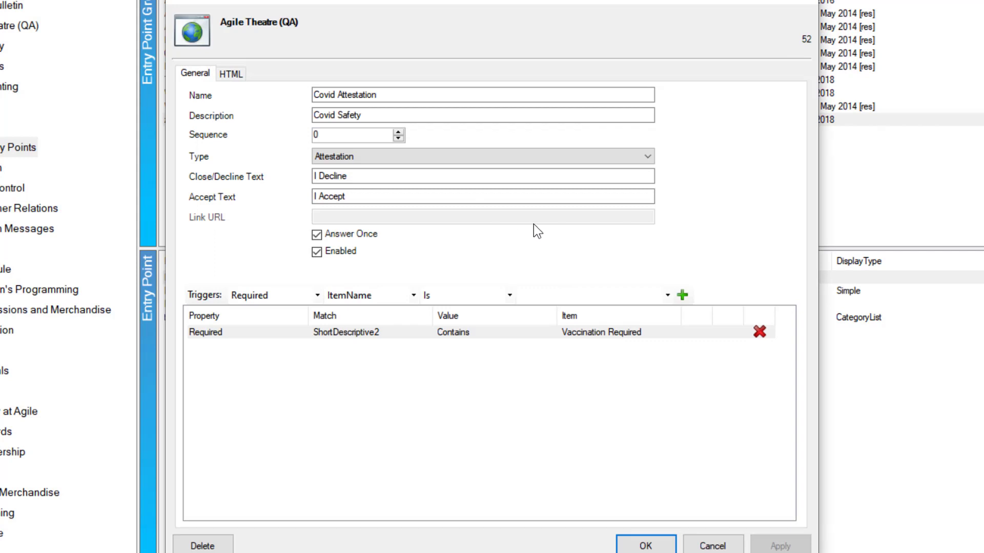
# - Review the match options available for the attestation's triggers and close the action and the entry point group without saving
pyautogui.click(413, 295)
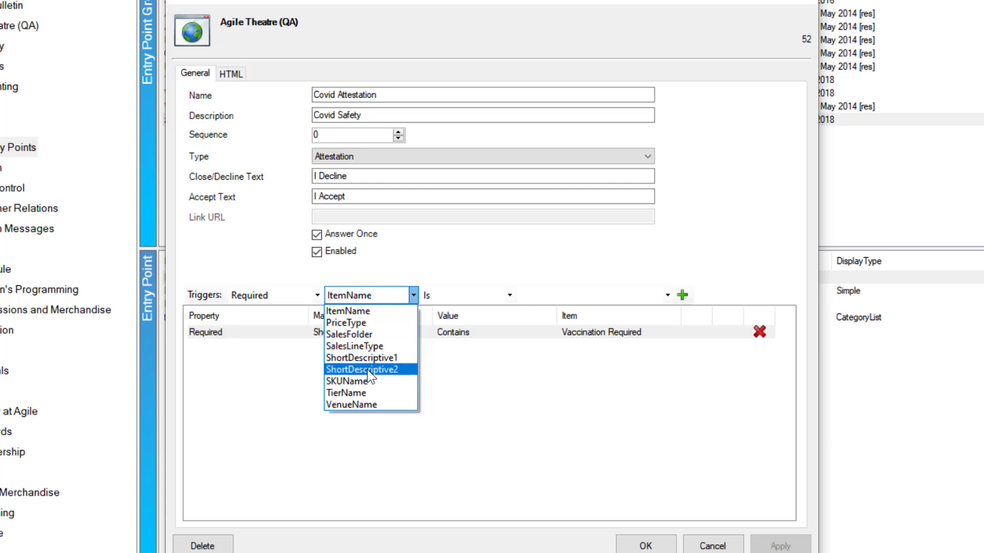
pyautogui.click(558, 404)
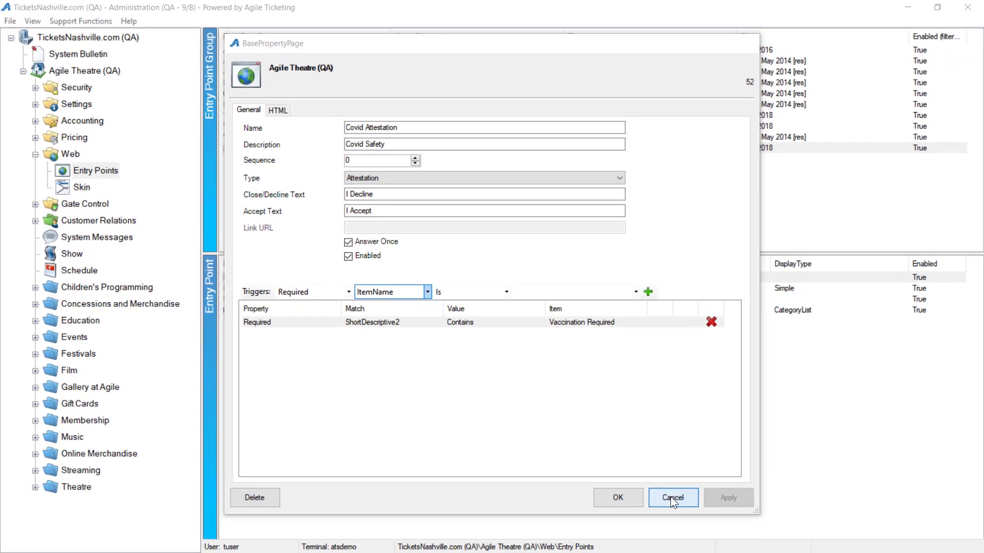
pyautogui.click(712, 546)
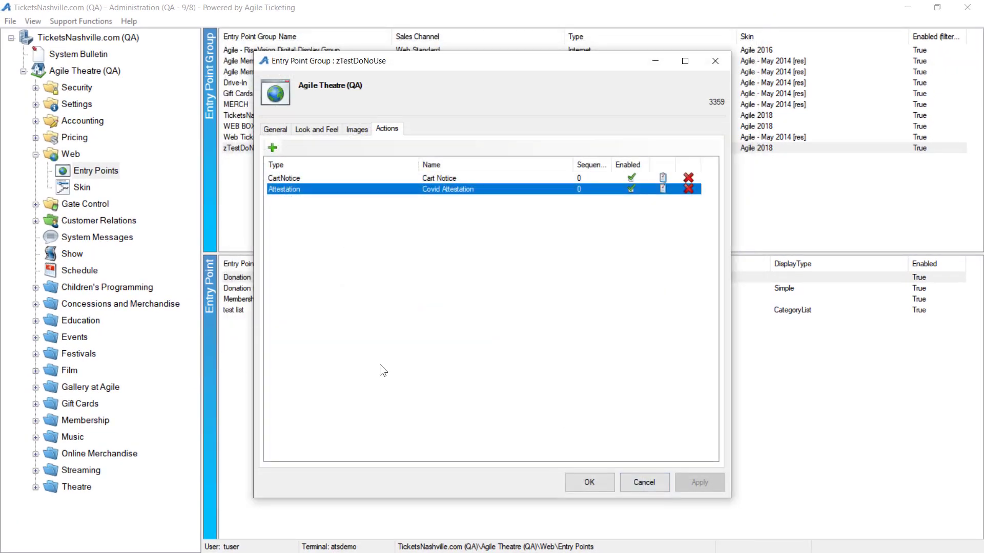
pyautogui.click(635, 477)
# - Open the Show list of the Film: Agile folder
pyautogui.doubleClick(67, 370)
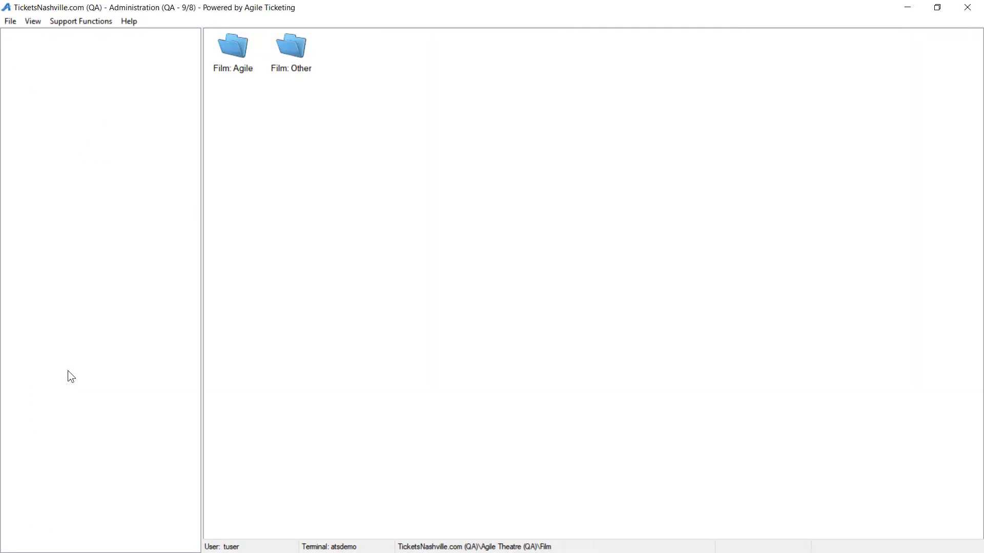
pyautogui.click(87, 386)
pyautogui.doubleClick(87, 385)
pyautogui.click(95, 403)
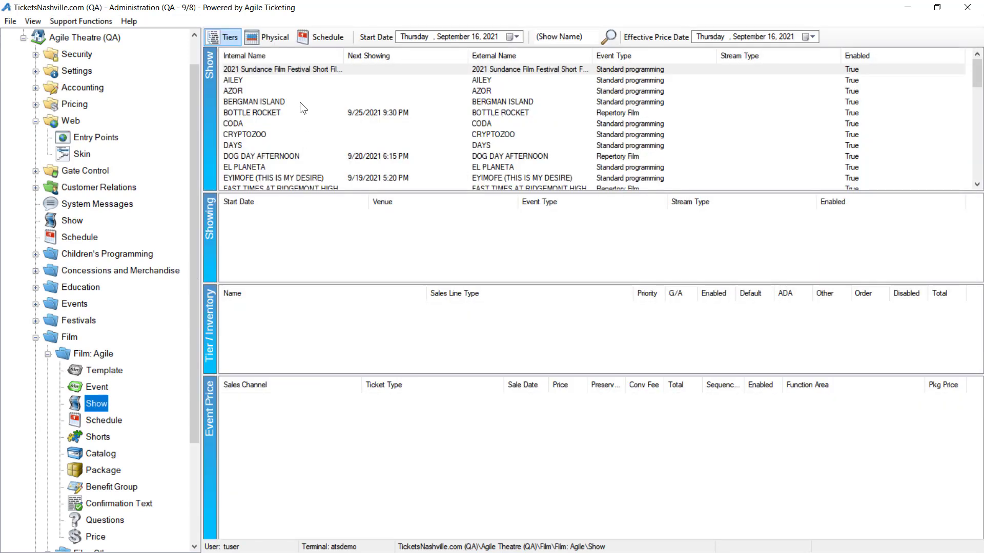
# - Review the web descriptives of BOTTLE ROCKET's 9/25/2021 9:30 PM showing and close it without saving
pyautogui.click(295, 110)
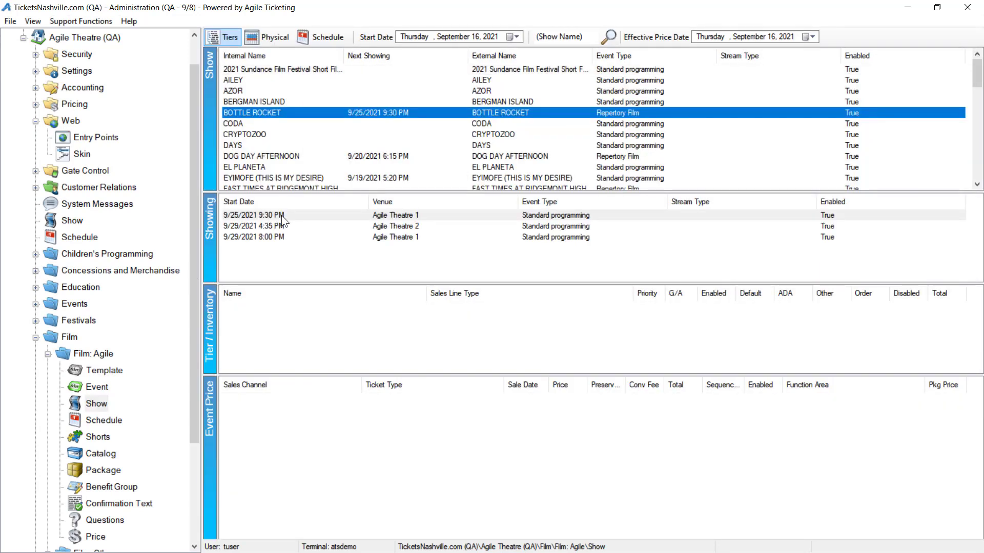
pyautogui.rightClick(281, 215)
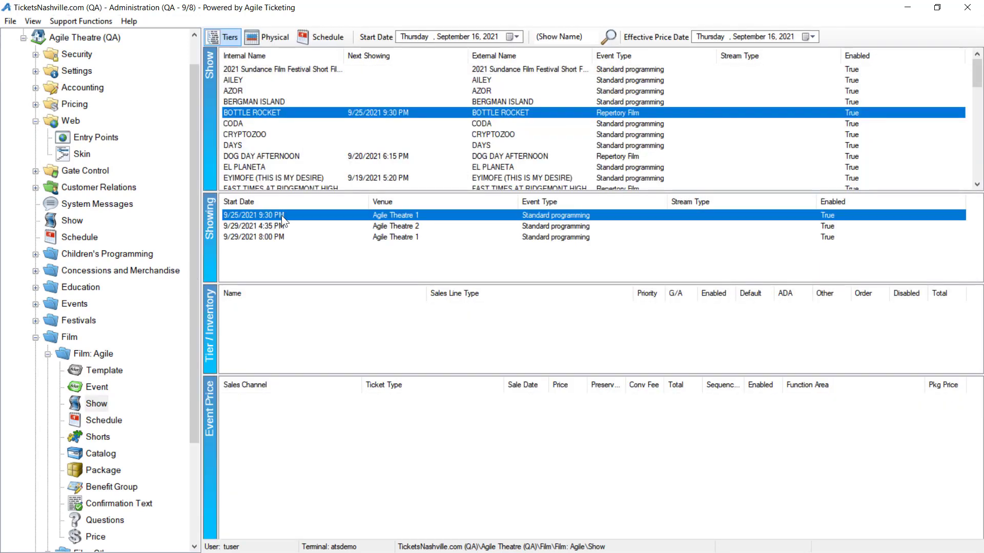
pyautogui.click(329, 237)
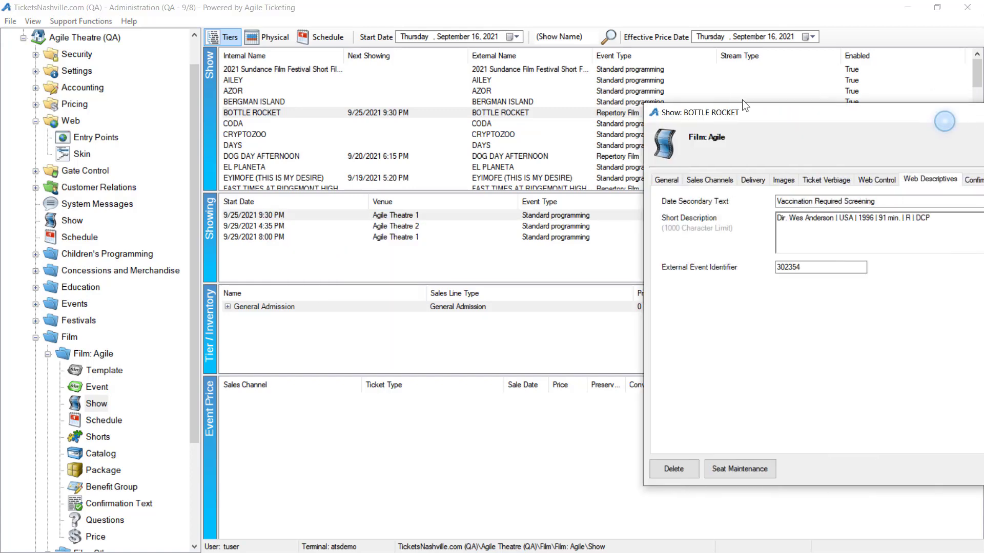
pyautogui.moveTo(862, 187); pyautogui.dragTo(463, 50)
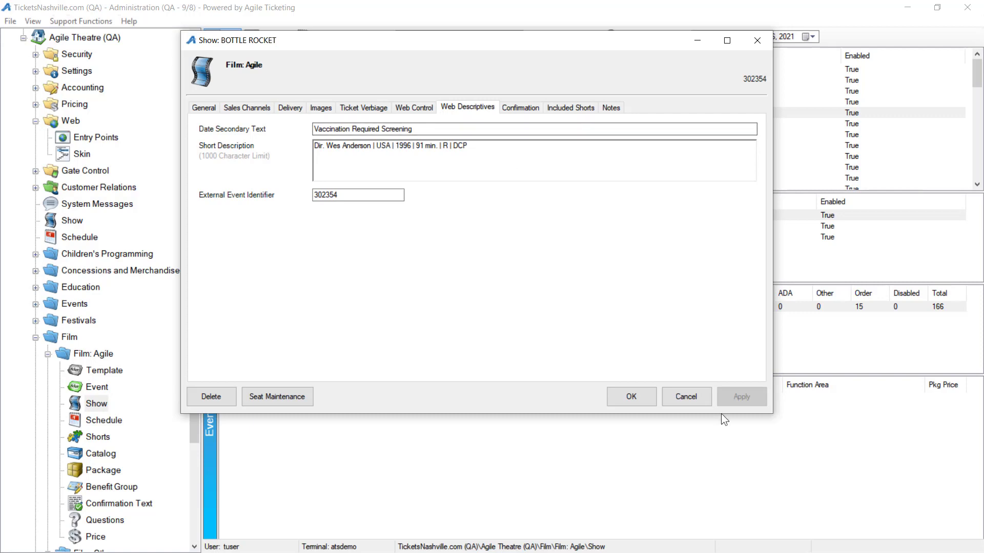
pyautogui.click(686, 397)
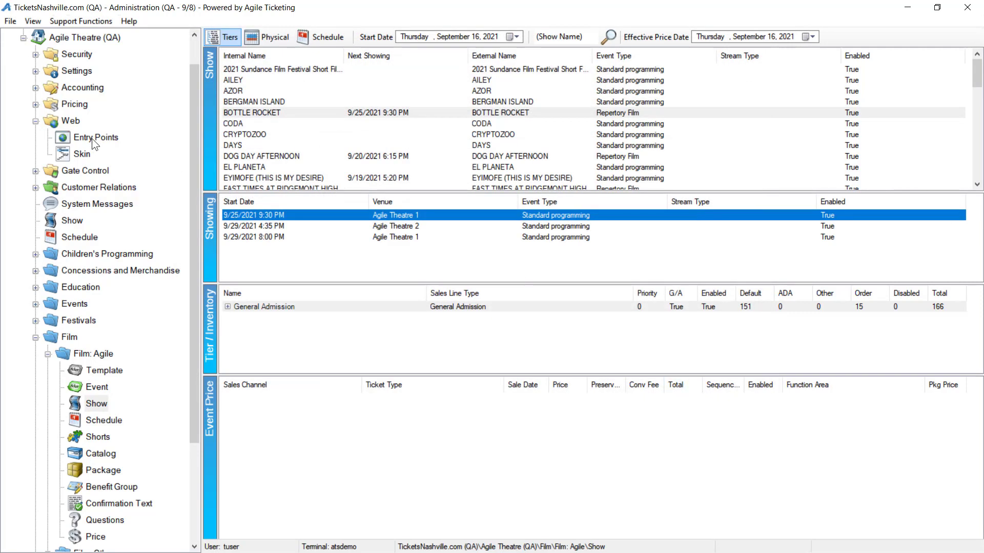
# - Open the test list entry point of the zTestDoNoUse group in the web browser
pyautogui.click(91, 139)
pyautogui.click(255, 145)
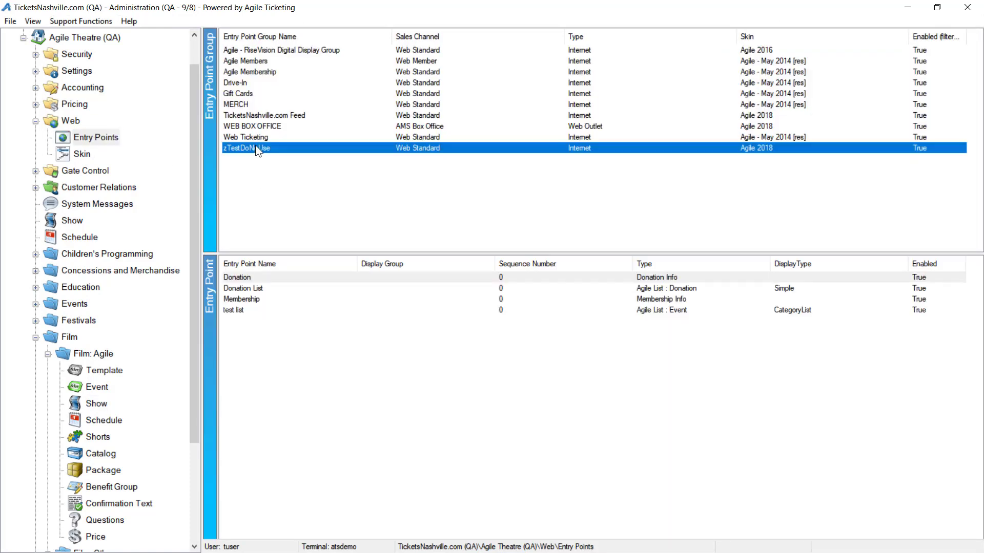
pyautogui.rightClick(256, 310)
pyautogui.click(317, 365)
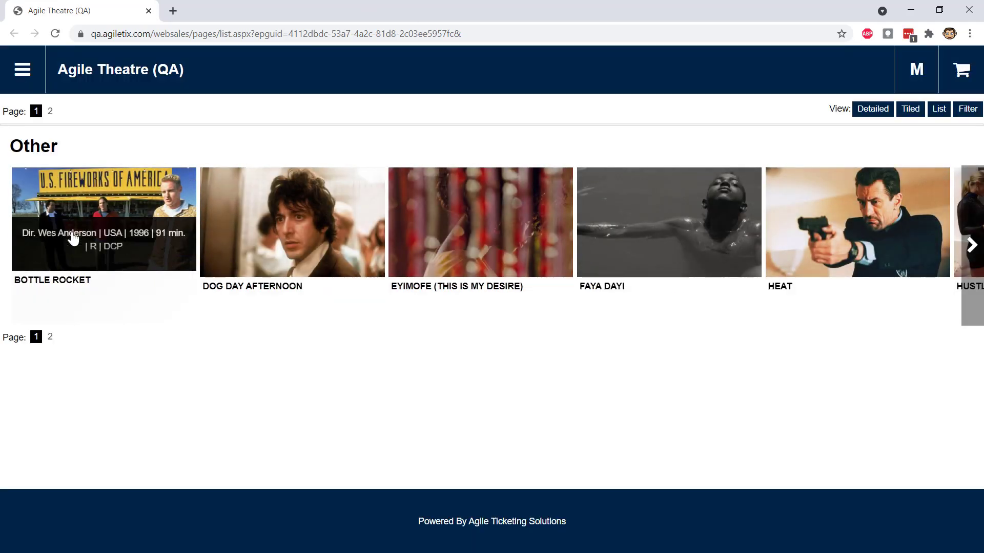
# - Open the BOTTLE ROCKET event page and examine the secondary text under the Sep 25 showing
pyautogui.click(74, 223)
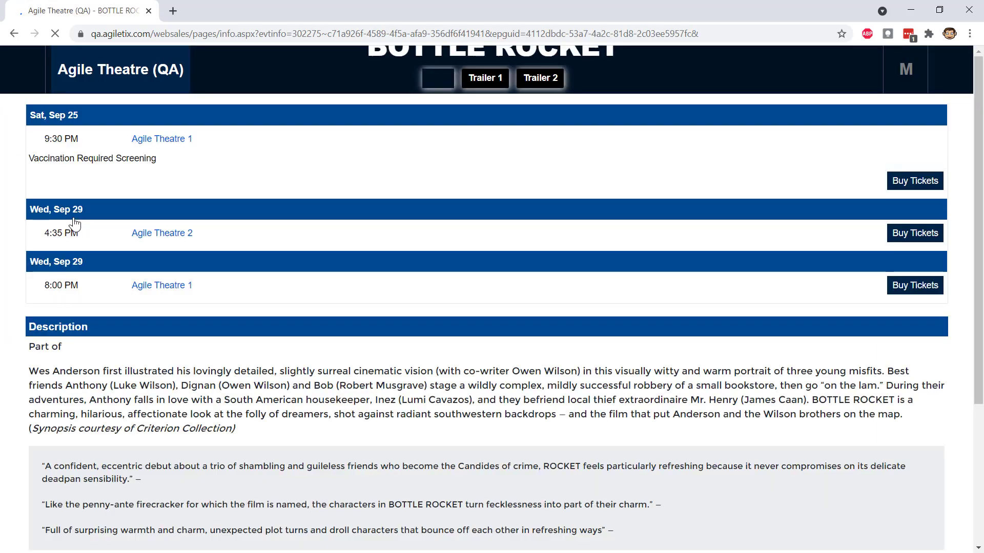
pyautogui.scroll(-5, 536, 296)
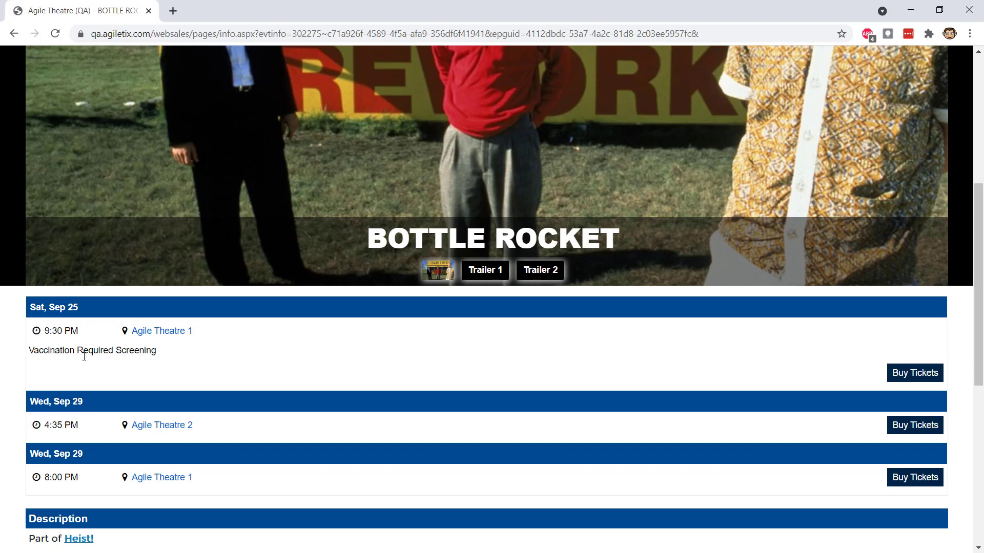
pyautogui.moveTo(186, 356); pyautogui.dragTo(28, 353)
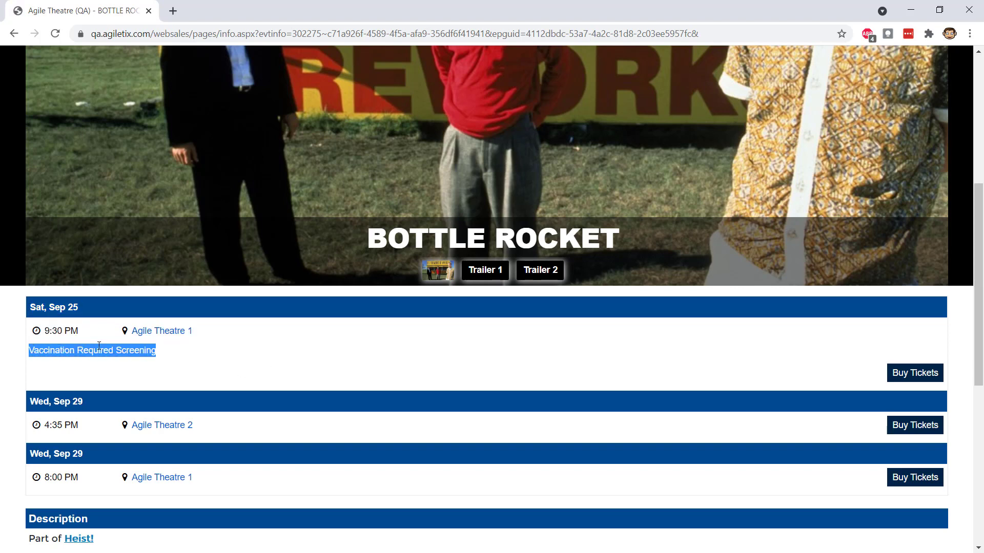
pyautogui.scroll(-3, 154, 338)
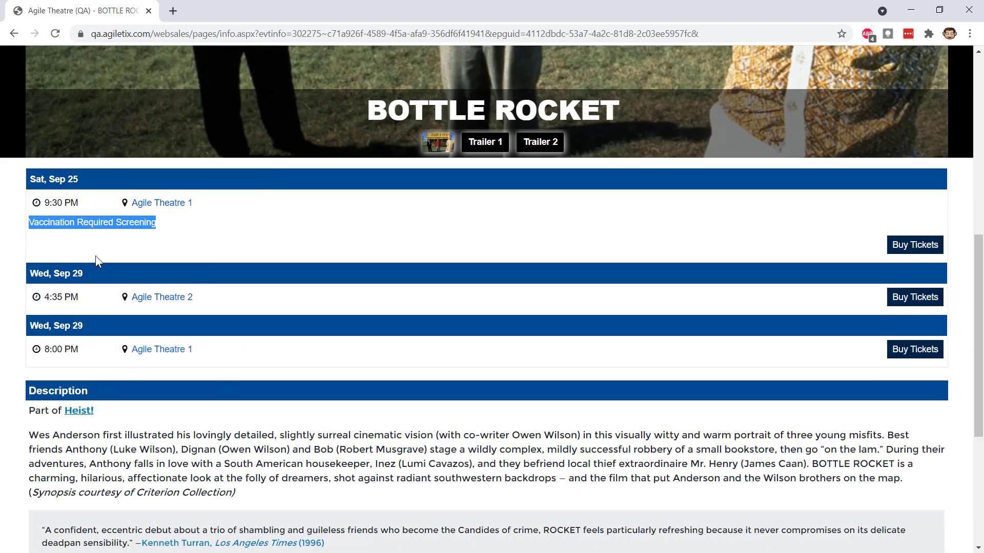
pyautogui.click(287, 234)
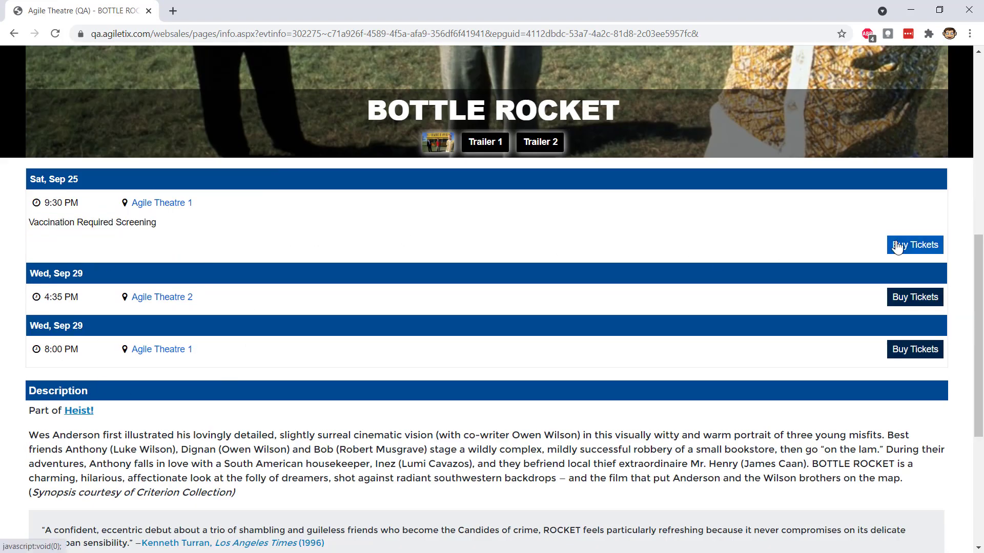
# - Request 2 General Admission tickets for BOTTLE ROCKET on Sep 25 at 9:30 PM and accept the Covid Safety attestation
pyautogui.click(914, 244)
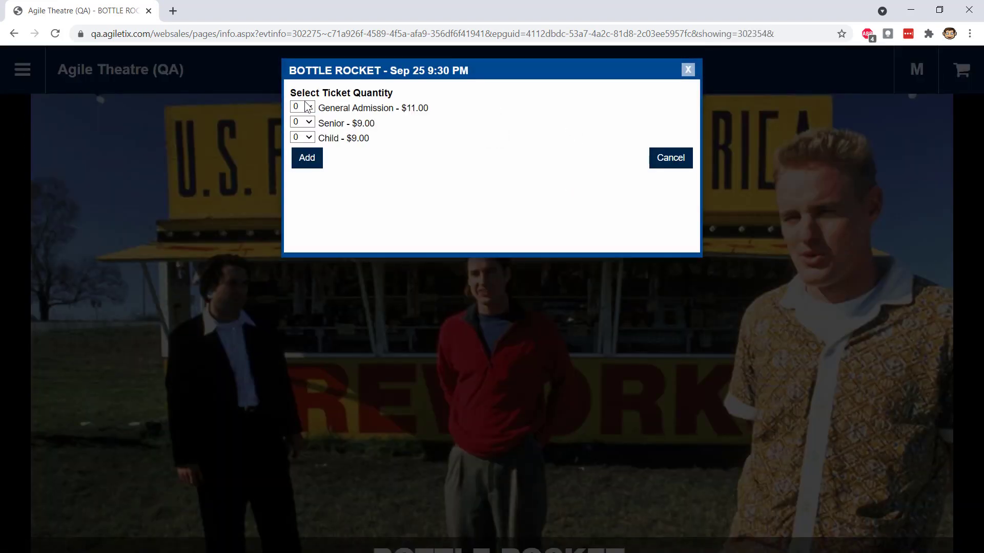
pyautogui.click(307, 107)
pyautogui.click(300, 150)
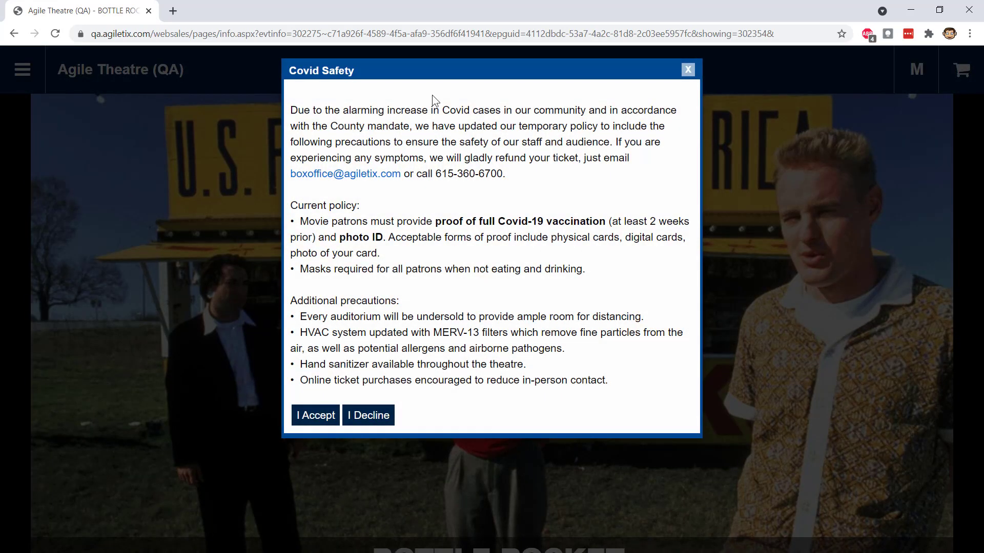
pyautogui.click(315, 416)
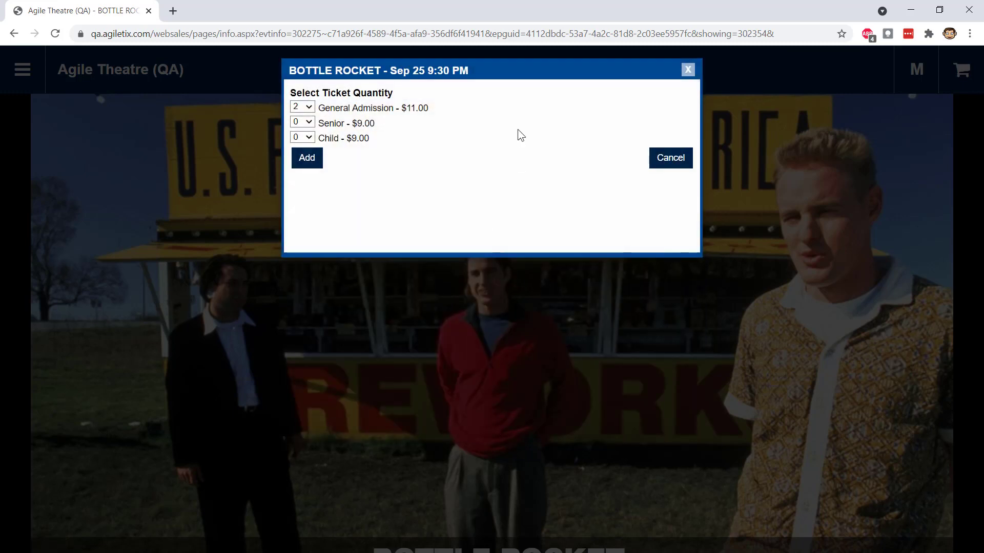
pyautogui.click(308, 162)
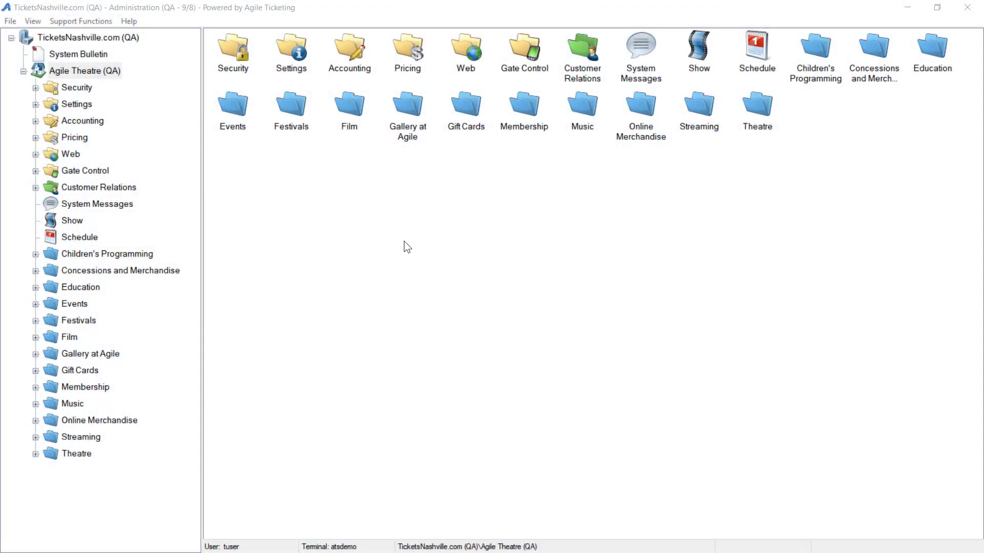
# - Look through the general System Control settings in Administration, and open the account sign-up form on the web sales site
pyautogui.click(59, 103)
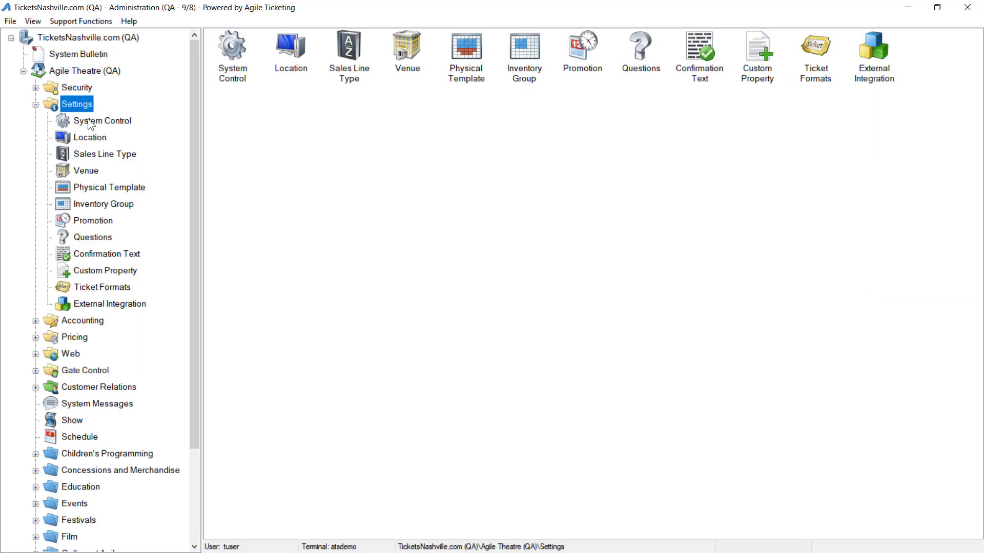
pyautogui.click(90, 121)
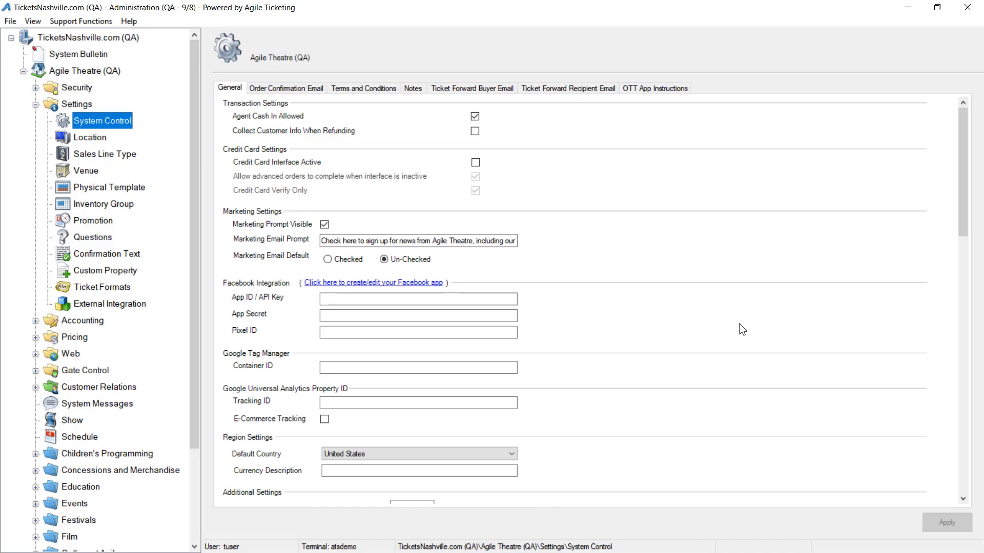
pyautogui.scroll(-5, 738, 324)
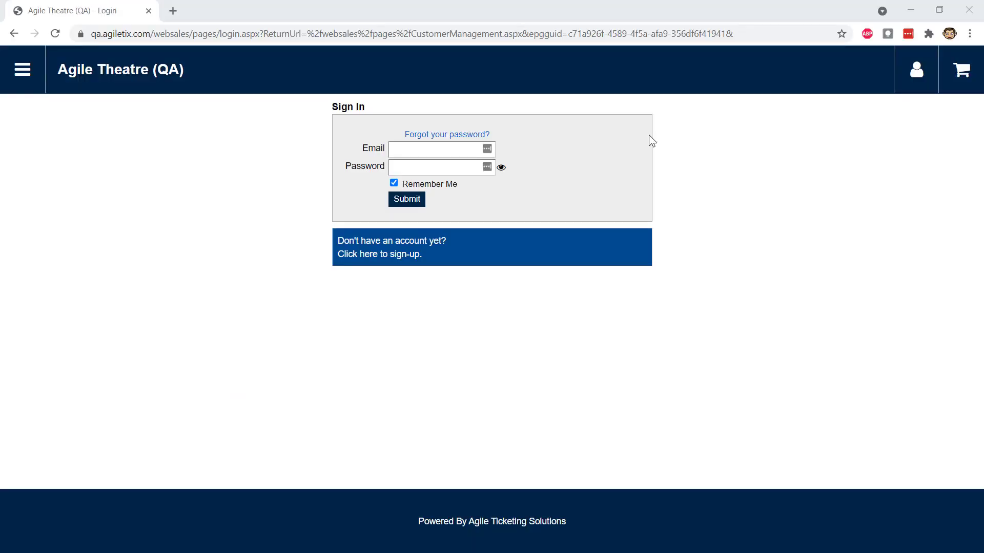
pyautogui.click(408, 253)
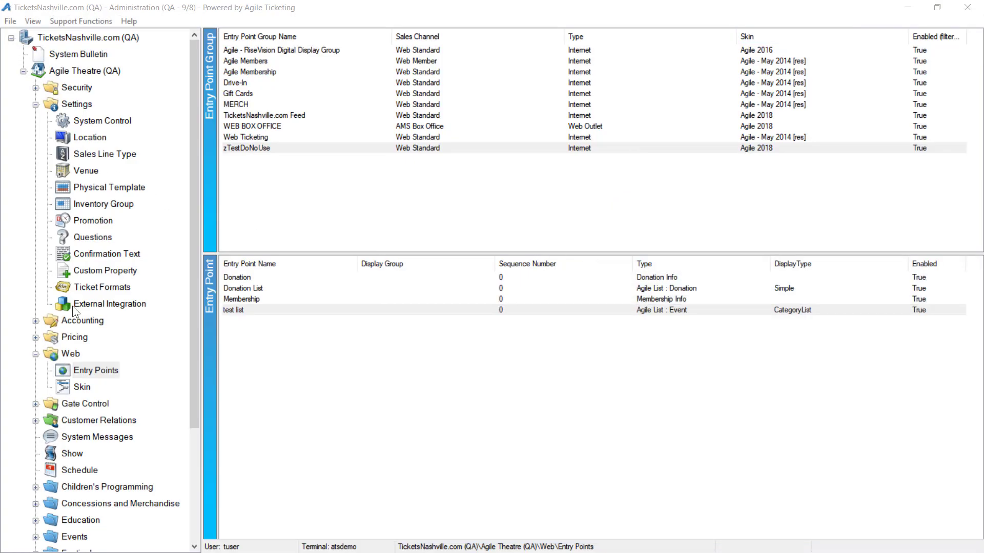
# - Turn off Web: Show Billing Address in Agile Theatre (QA)'s System Control settings and apply the change
pyautogui.click(90, 122)
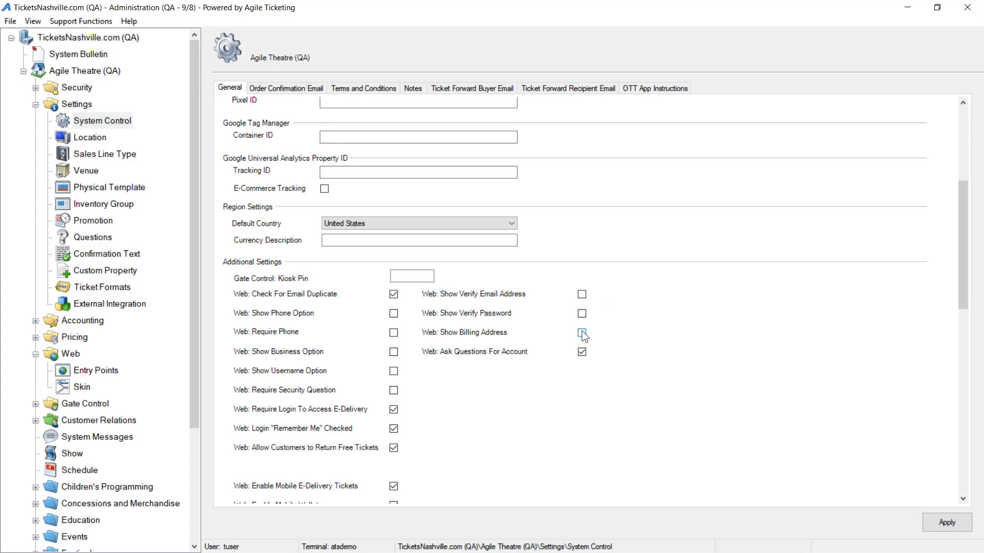
pyautogui.click(946, 522)
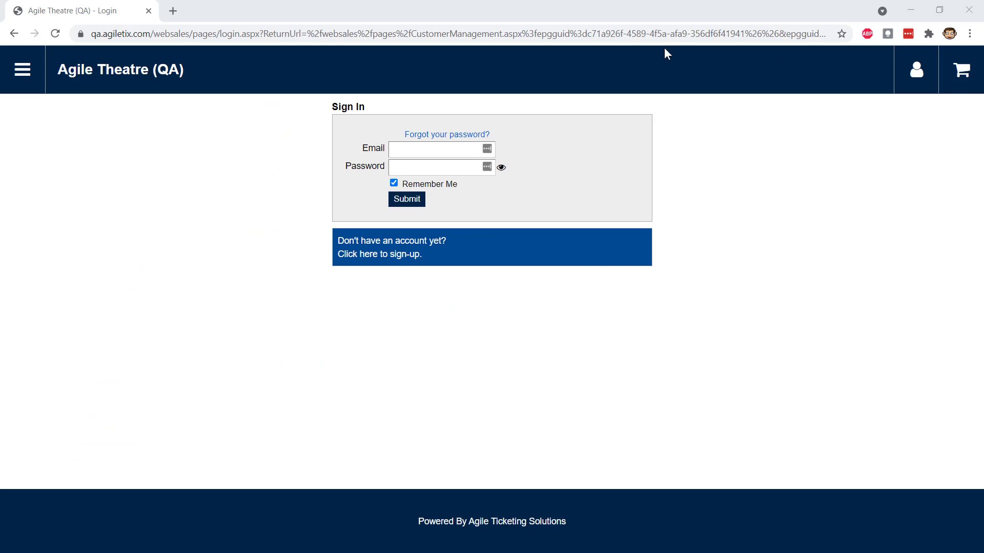
# - Create a web sales account by entering the customer's first name, last name, e-mail and account password, and submit it
pyautogui.click(475, 249)
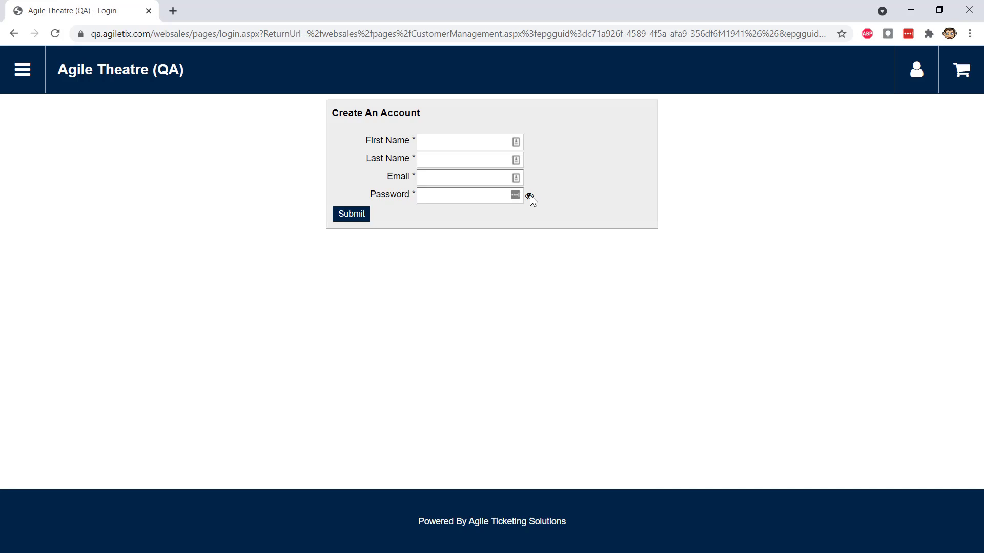
pyautogui.click(483, 142)
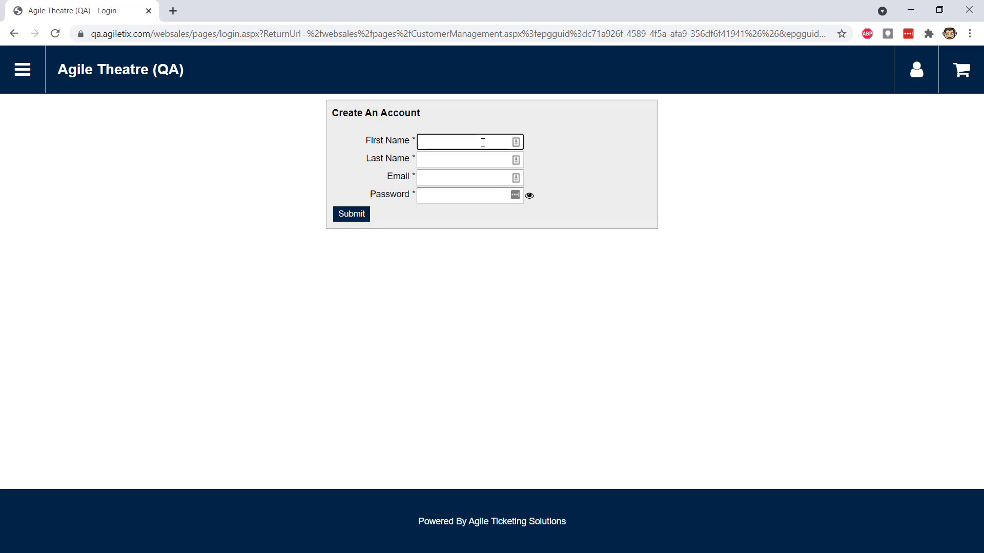
pyautogui.write('John')
pyautogui.press('Tab')
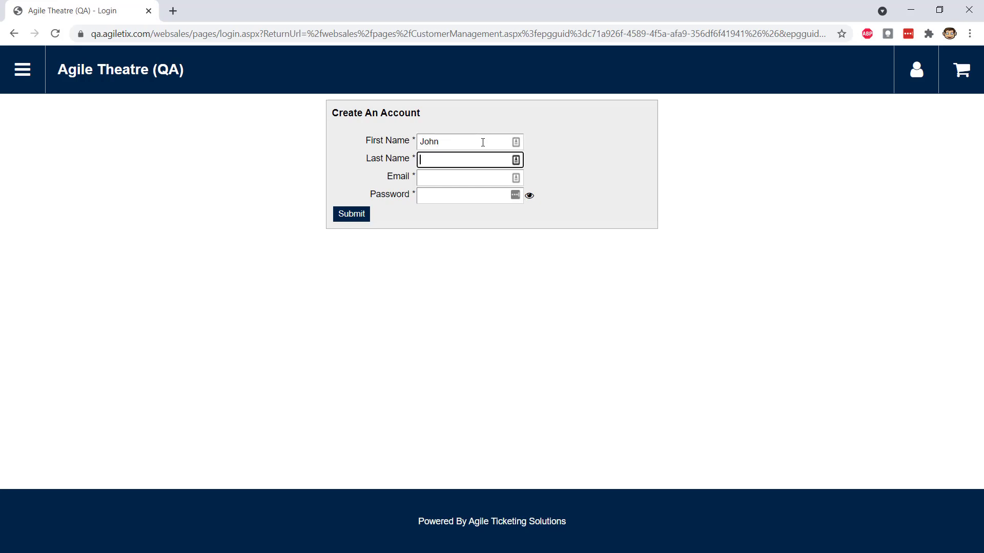
pyautogui.write('Test')
pyautogui.press('Tab')
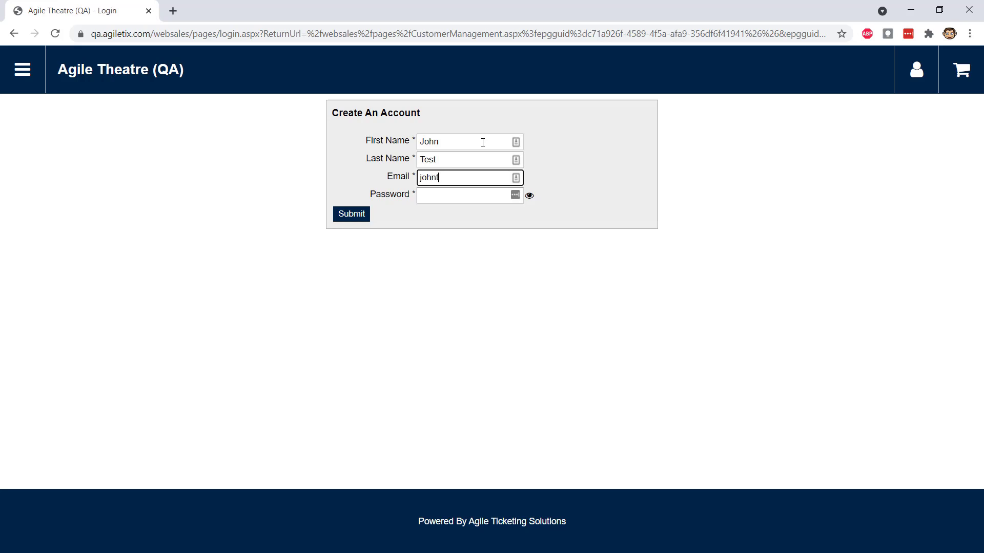
pyautogui.press('Tab')
pyautogui.write('••••••••')
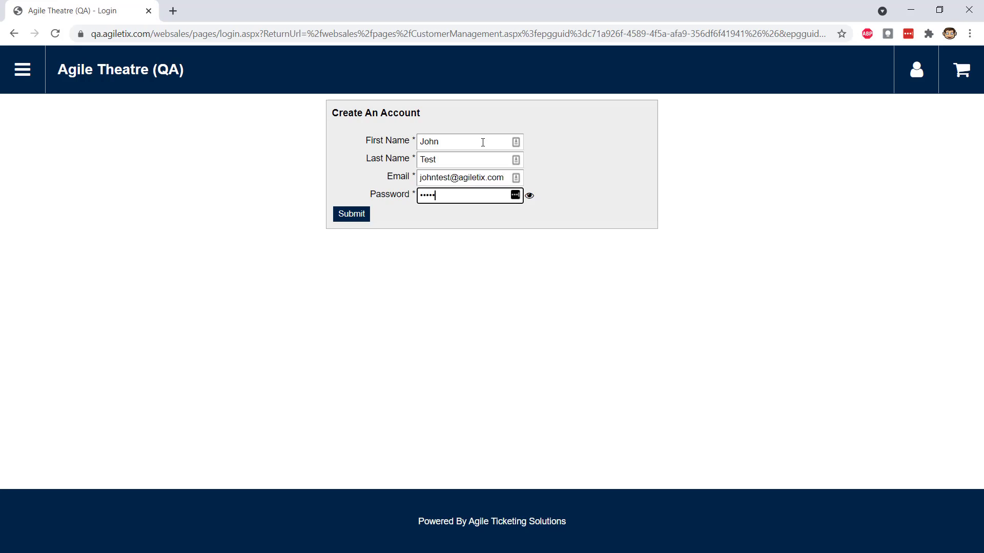
pyautogui.click(362, 218)
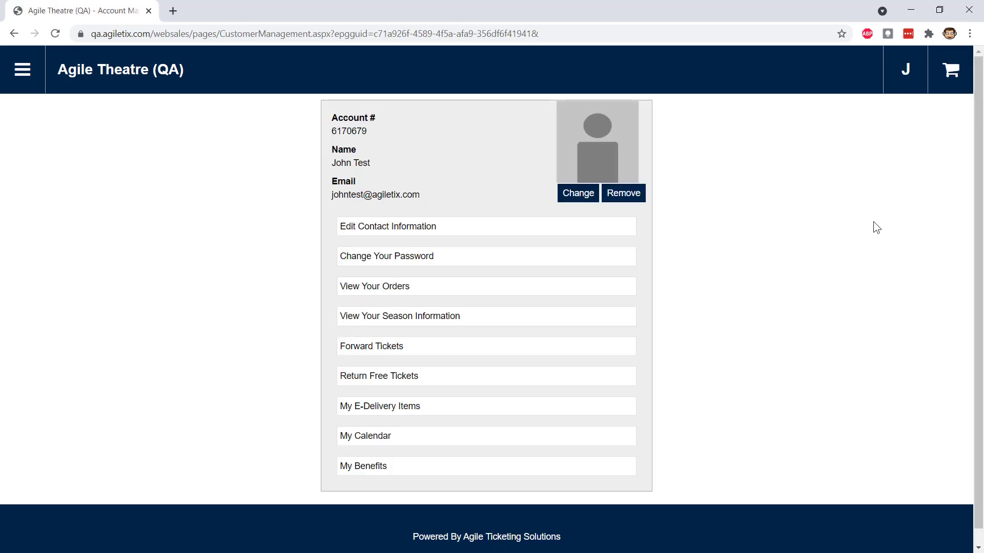
# - Open the BOTTLE ROCKET event page and start buying tickets for the Sep 25 showing at 9:30 PM
pyautogui.click(22, 72)
pyautogui.click(35, 141)
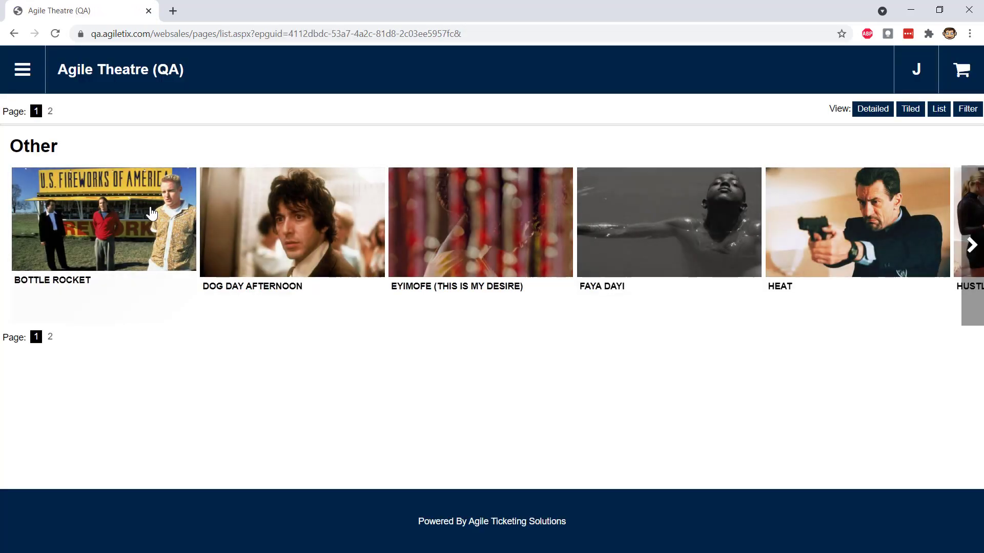
pyautogui.click(152, 213)
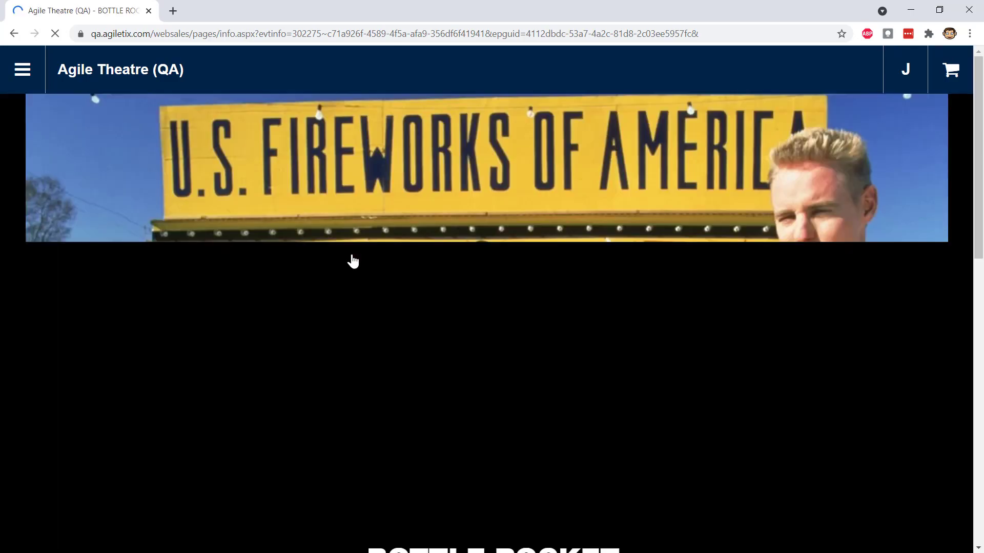
pyautogui.scroll(-5, 557, 353)
pyautogui.scroll(-3, 555, 347)
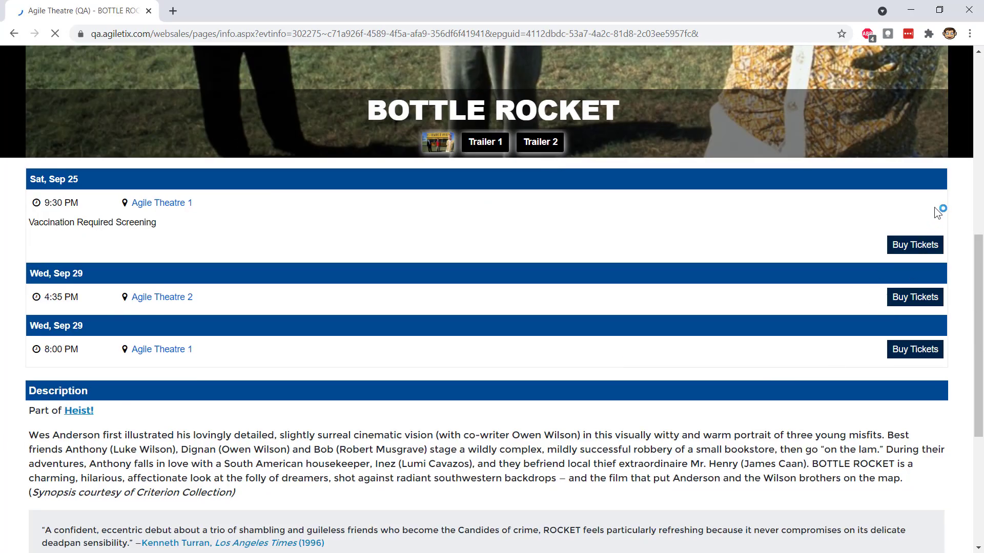
pyautogui.click(913, 246)
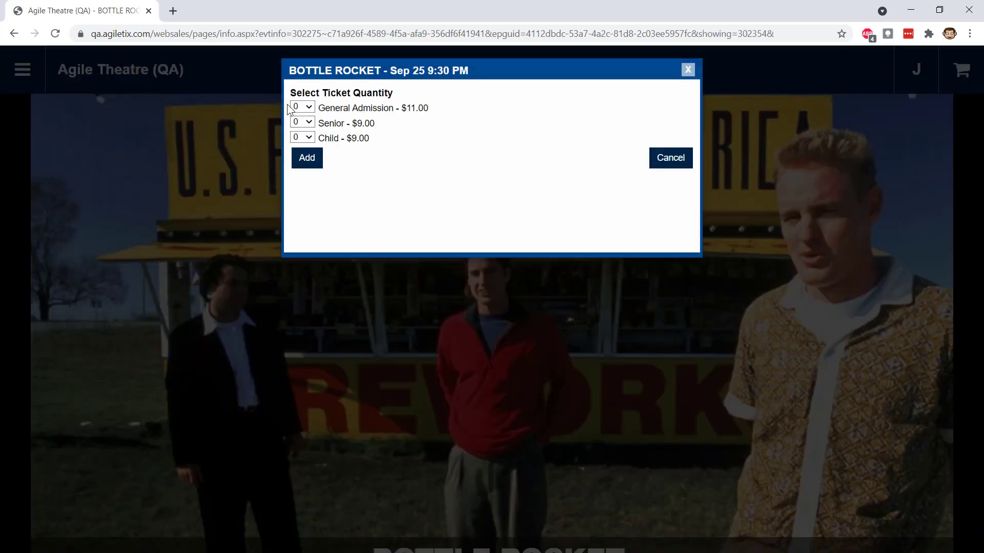
# - Add 2 General Admission and 2 Child tickets to the cart and accept the Covid Safety attestation
pyautogui.click(305, 107)
pyautogui.click(306, 157)
pyautogui.click(307, 157)
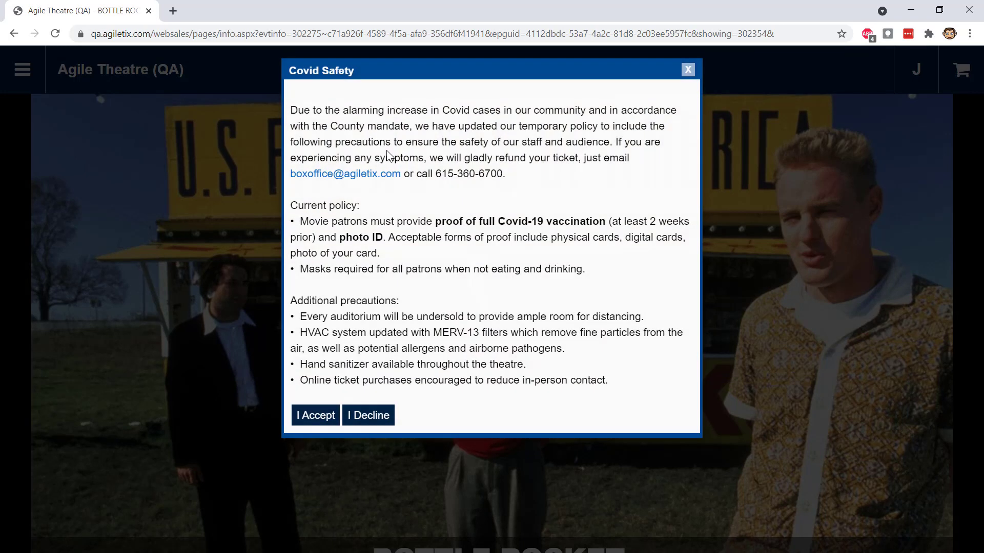
pyautogui.click(323, 419)
pyautogui.click(306, 157)
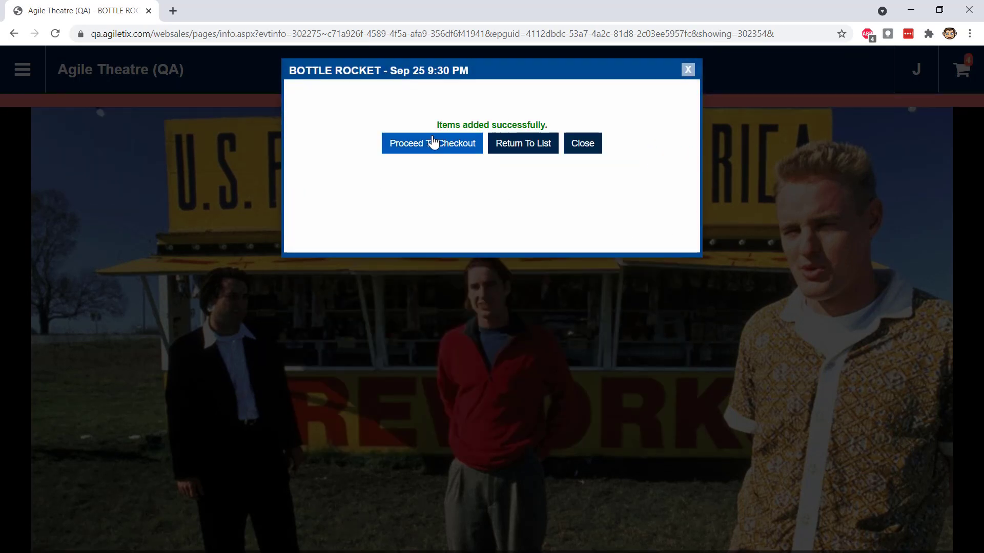
# - Check out the cart with Mobile / Print At Home delivery, dismissing the cart notice, and go to the billing Address field
pyautogui.click(433, 146)
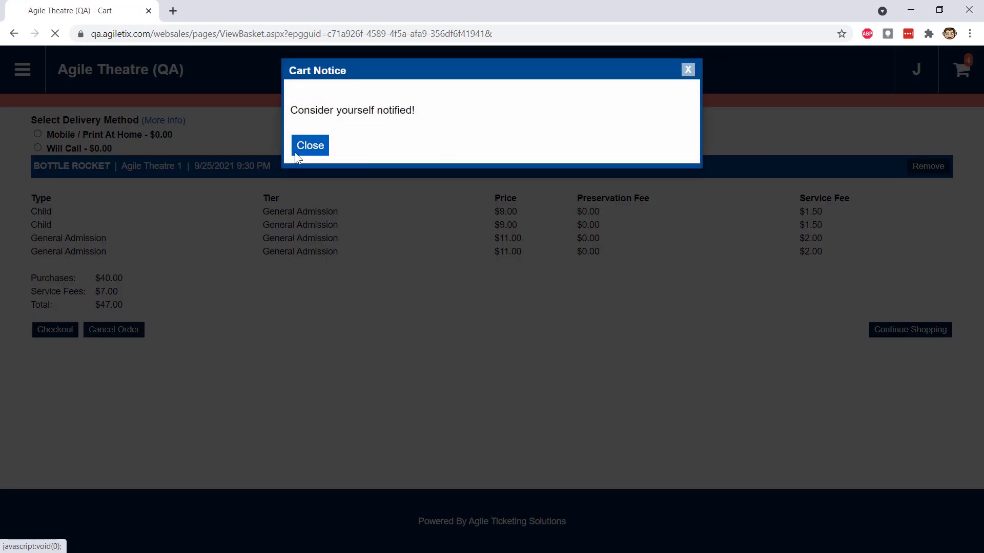
pyautogui.click(306, 147)
pyautogui.click(37, 133)
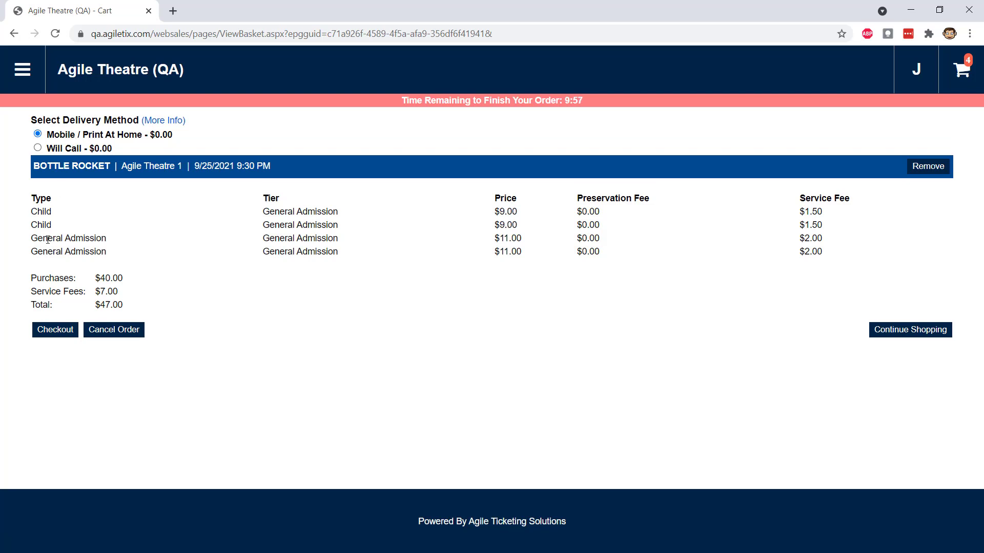
pyautogui.click(57, 332)
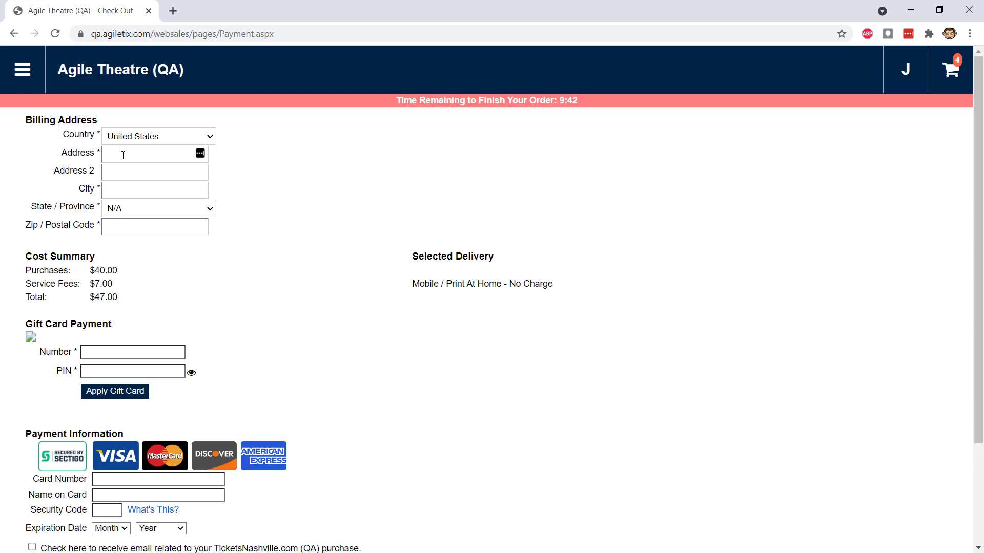
pyautogui.click(123, 155)
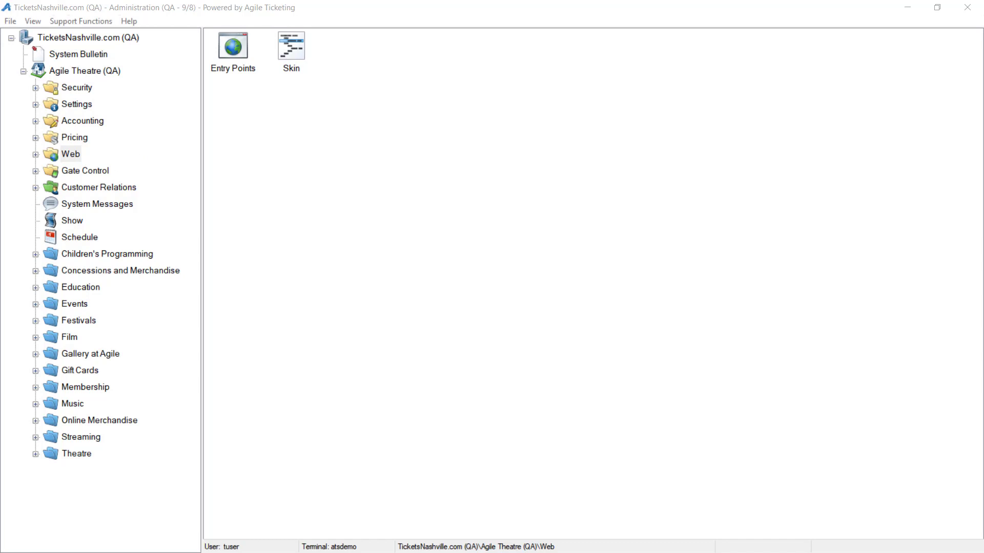
# - In Agile Administration, start a new Agile Theatre (QA) customer question "What are your hobbies? (Select All That Apply)" of type Multi Check
pyautogui.doubleClick(57, 105)
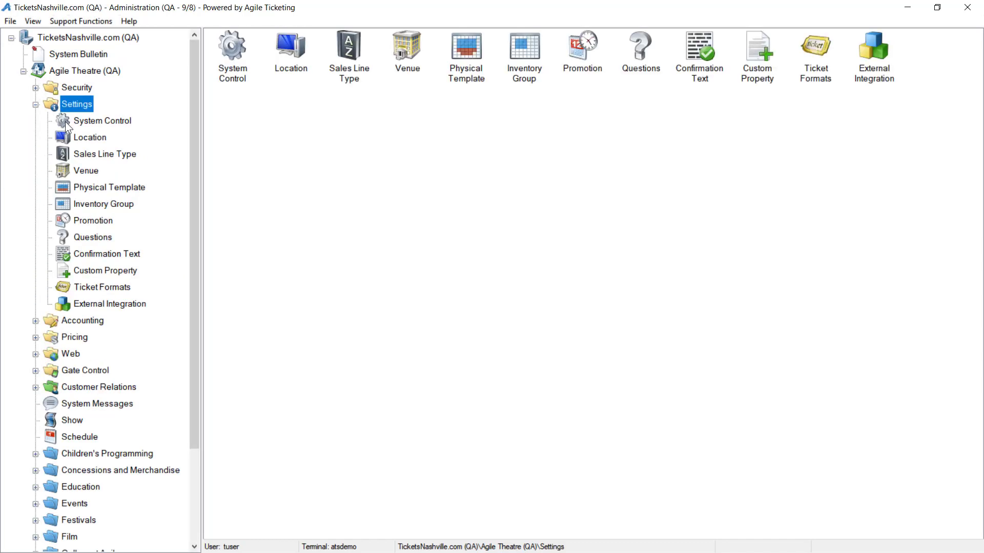
pyautogui.click(94, 236)
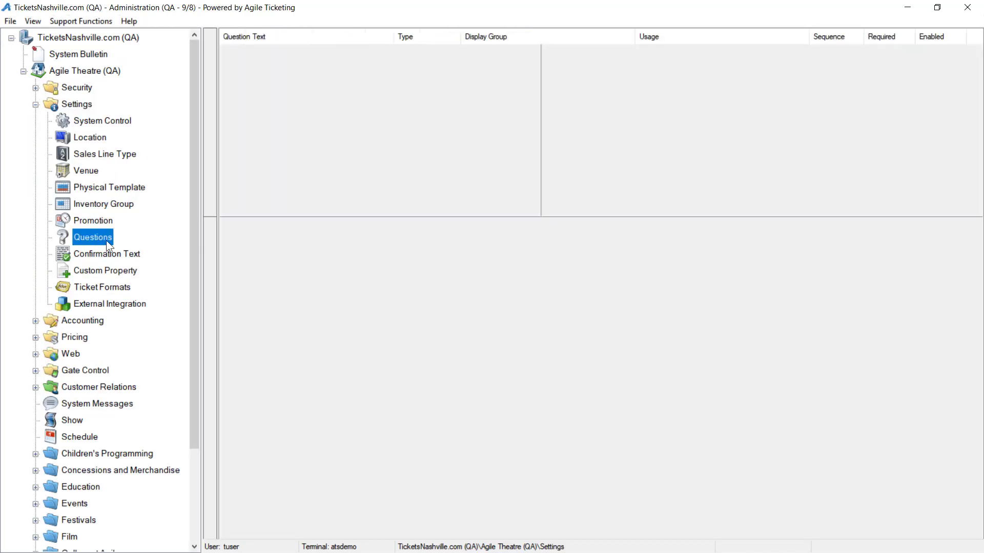
pyautogui.rightClick(441, 300)
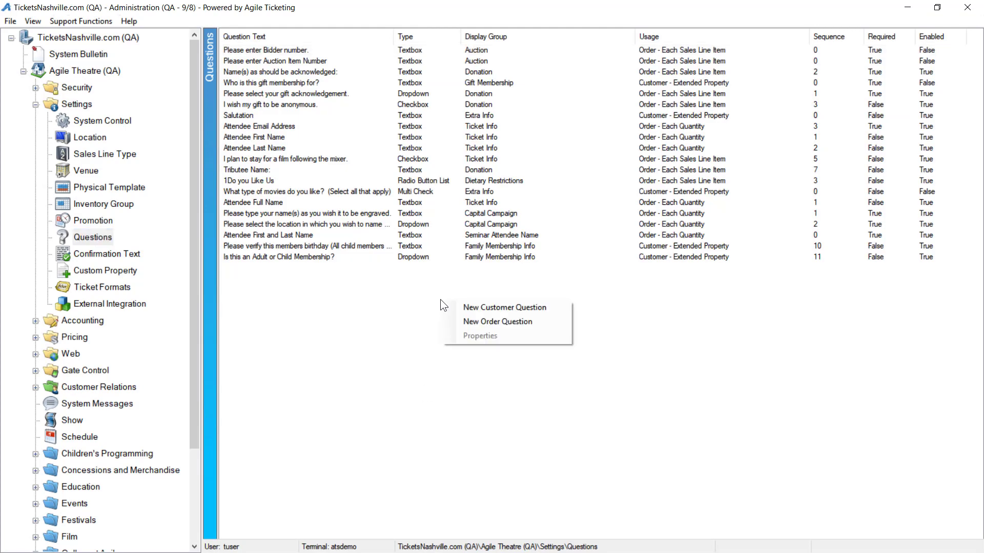
pyautogui.click(482, 304)
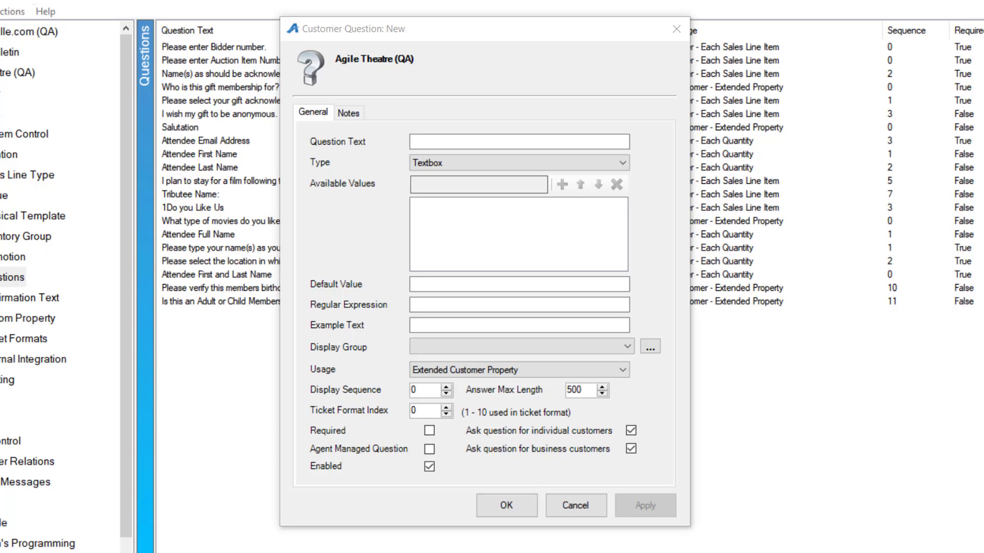
pyautogui.click(467, 145)
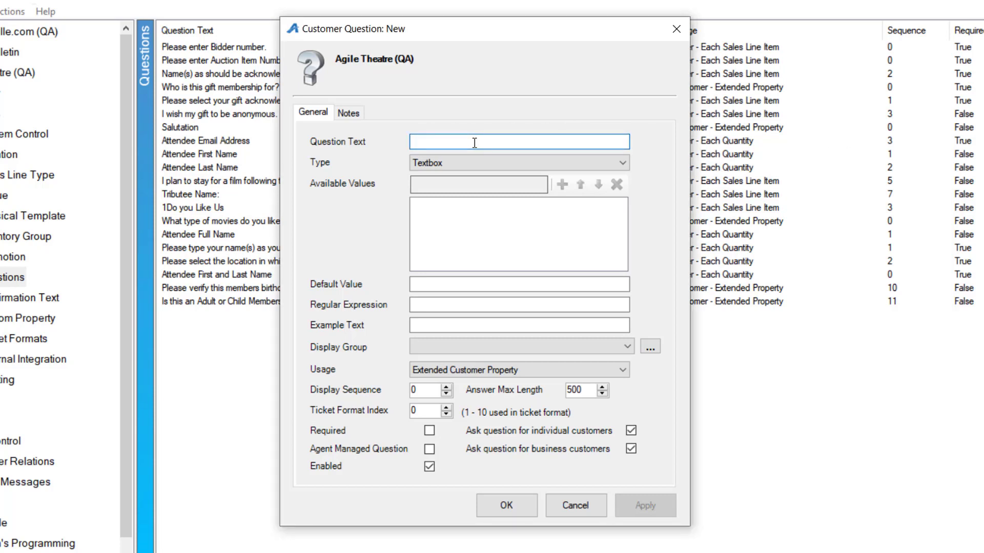
pyautogui.write('What are your hobbies?  (Select All That Apply)')
pyautogui.click(519, 163)
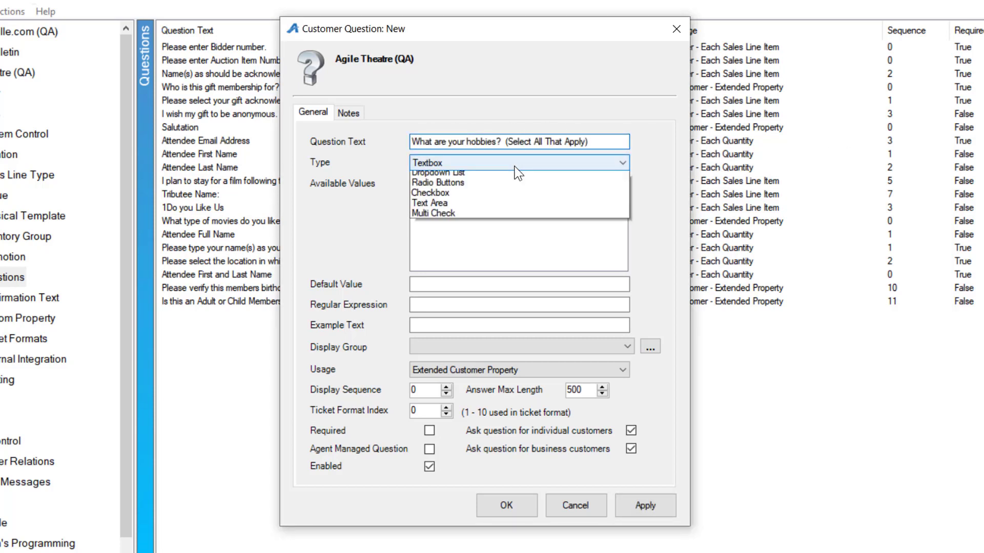
pyautogui.click(436, 228)
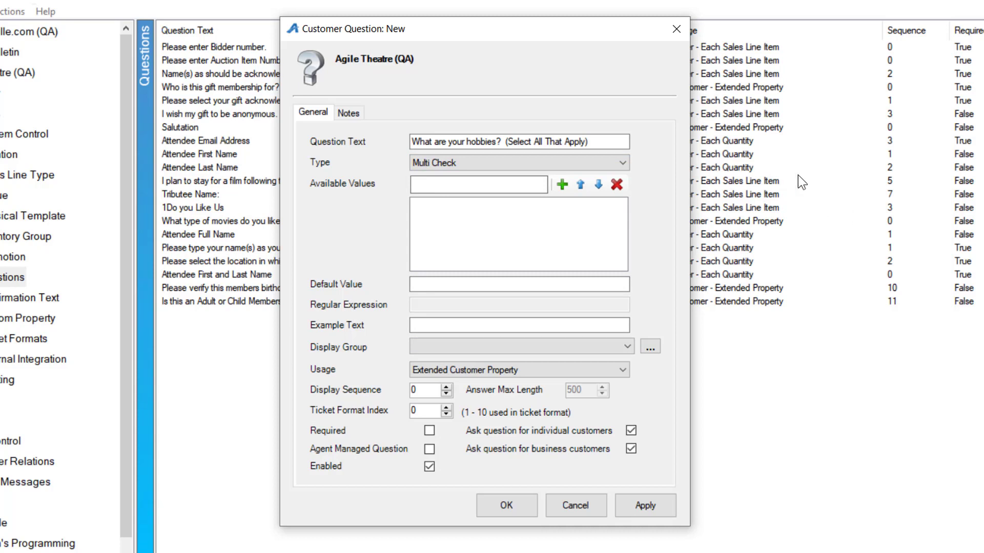
# - Add Gaming, Sewing, Running and Boating as the available values of the hobbies question
pyautogui.click(447, 185)
pyautogui.write('Gaming')
pyautogui.press('Return')
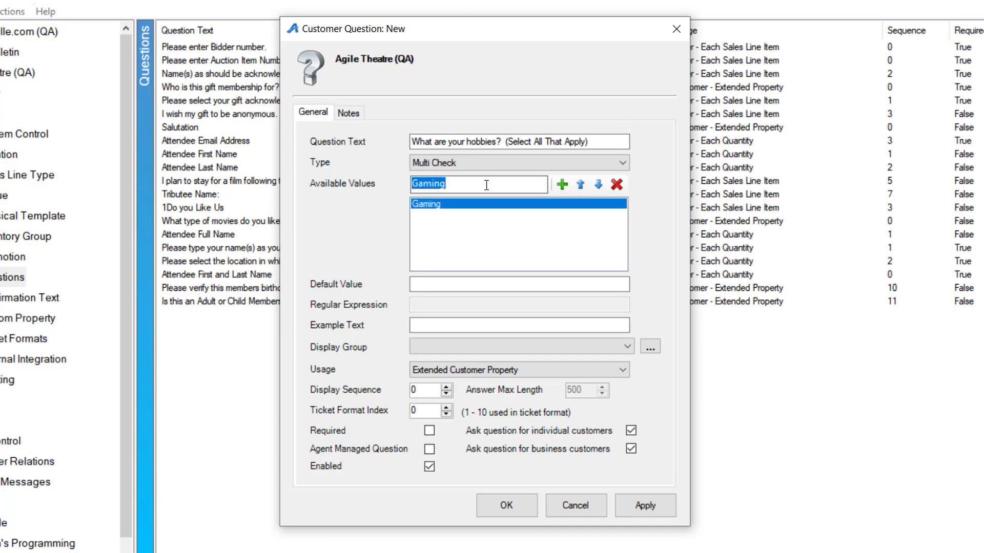
pyautogui.write('Sewing')
pyautogui.press('Return')
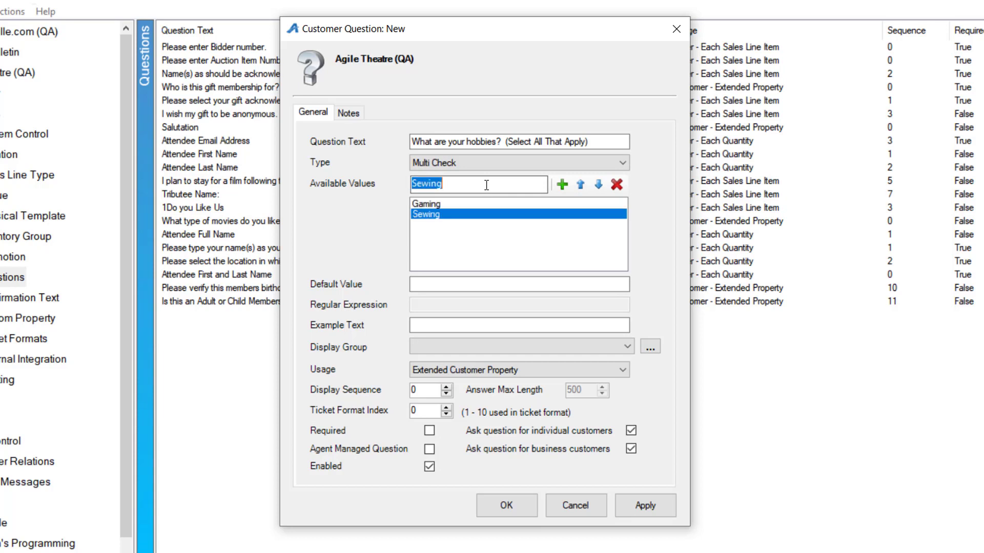
pyautogui.write('Running')
pyautogui.press('Return')
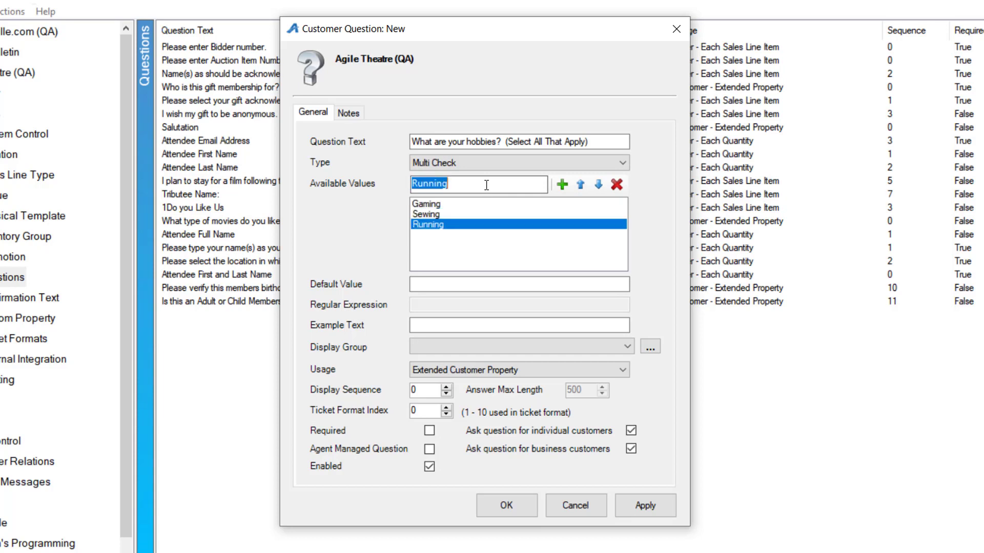
pyautogui.write('Boating')
pyautogui.press('Return')
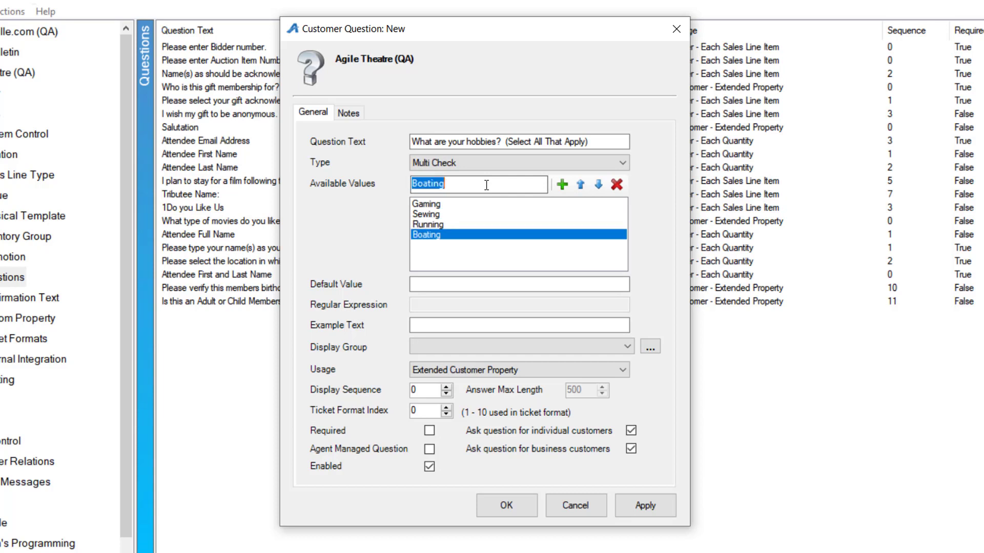
# - Reorder the available values alphabetically by moving Boating above Gaming and Running above Sewing
pyautogui.click(579, 184)
pyautogui.click(580, 185)
pyautogui.click(580, 184)
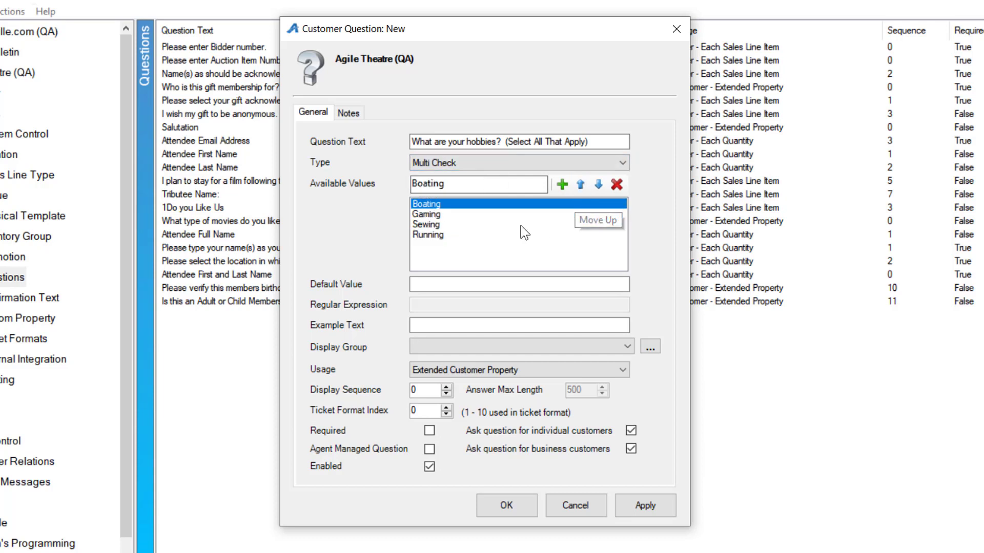
pyautogui.click(434, 234)
pyautogui.click(580, 184)
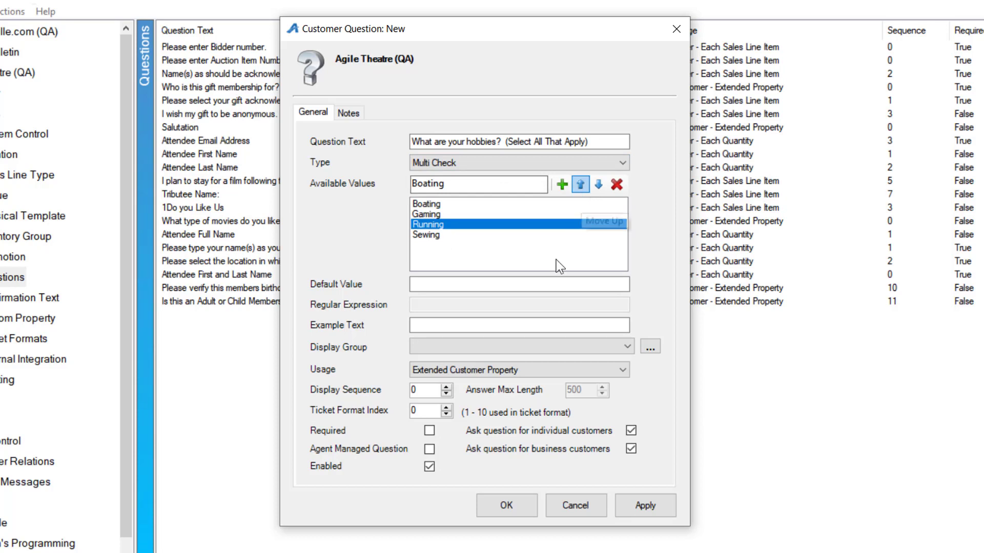
# - Assign the hobbies question to the Extra Info display group, make it required and save it
pyautogui.click(445, 348)
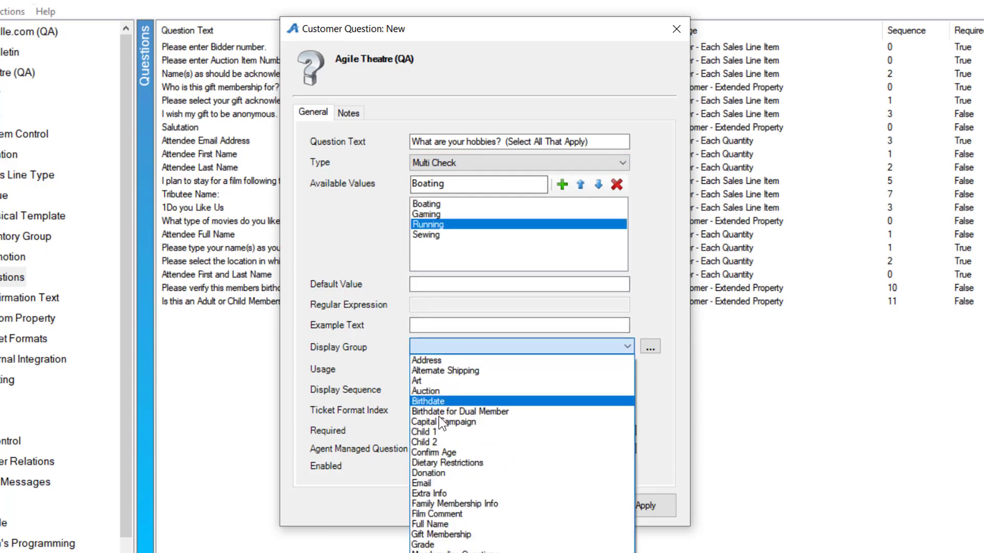
pyautogui.click(439, 493)
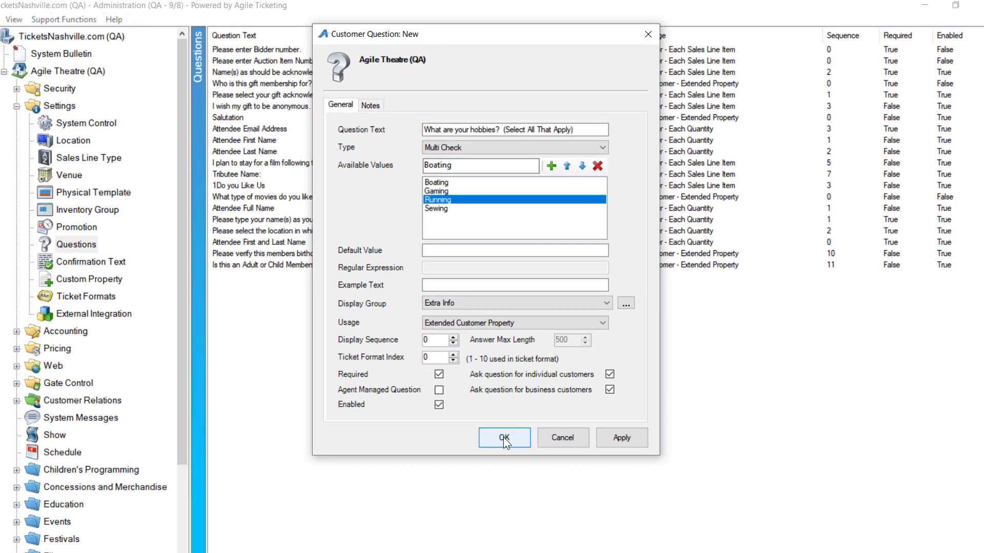
pyautogui.click(505, 505)
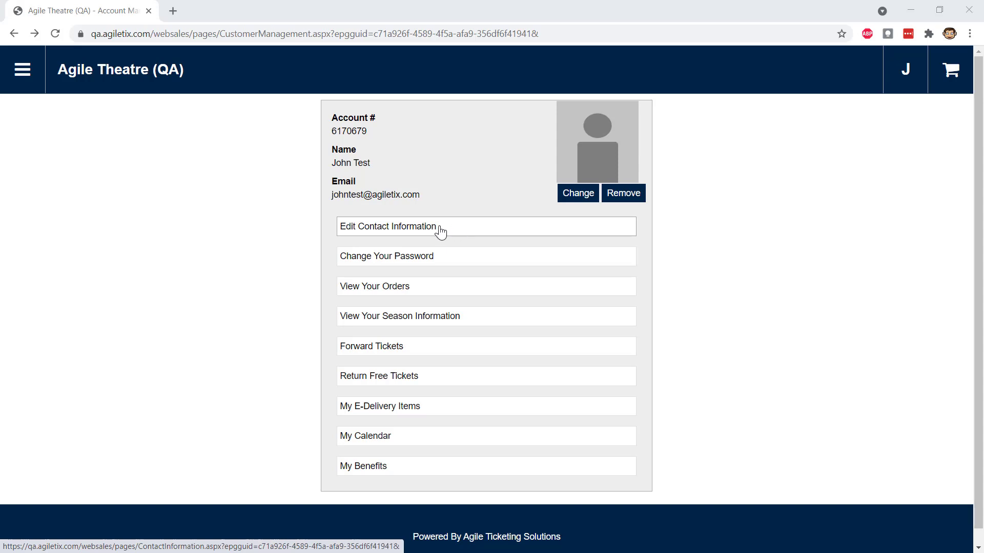
# - In the web account's contact information, answer the hobbies question with Boating, Gaming and Other: "Basketball"
pyautogui.click(474, 228)
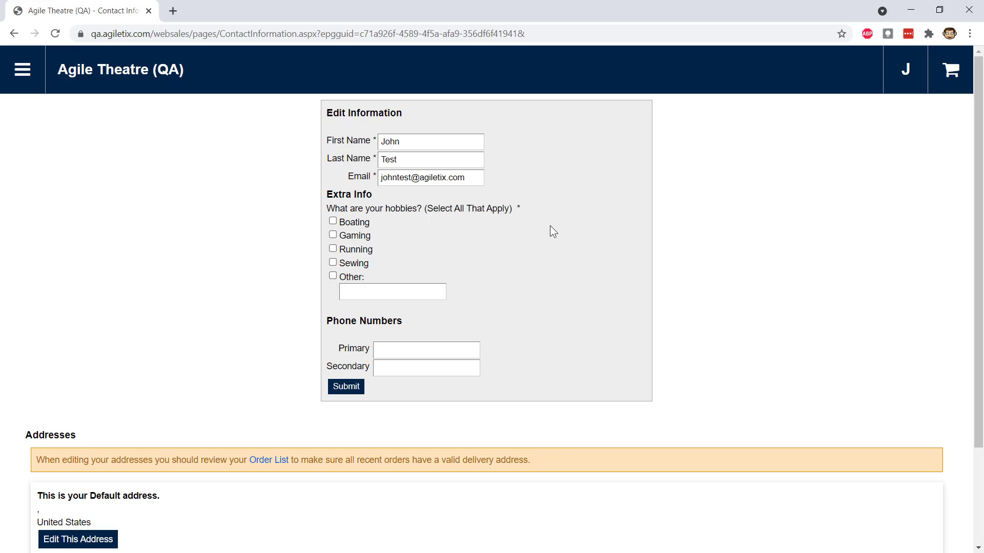
pyautogui.click(332, 235)
pyautogui.click(332, 222)
pyautogui.click(366, 290)
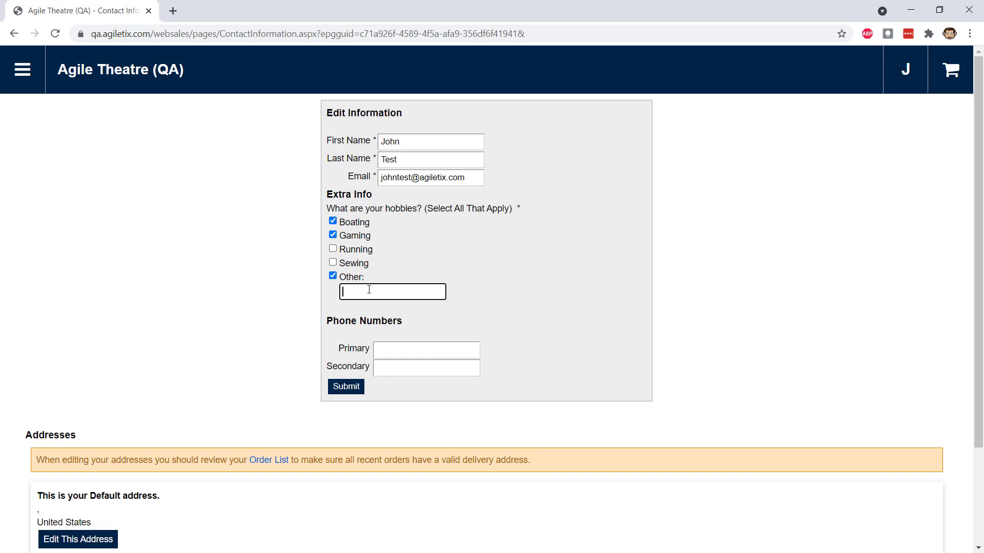
pyautogui.write('Basketball')
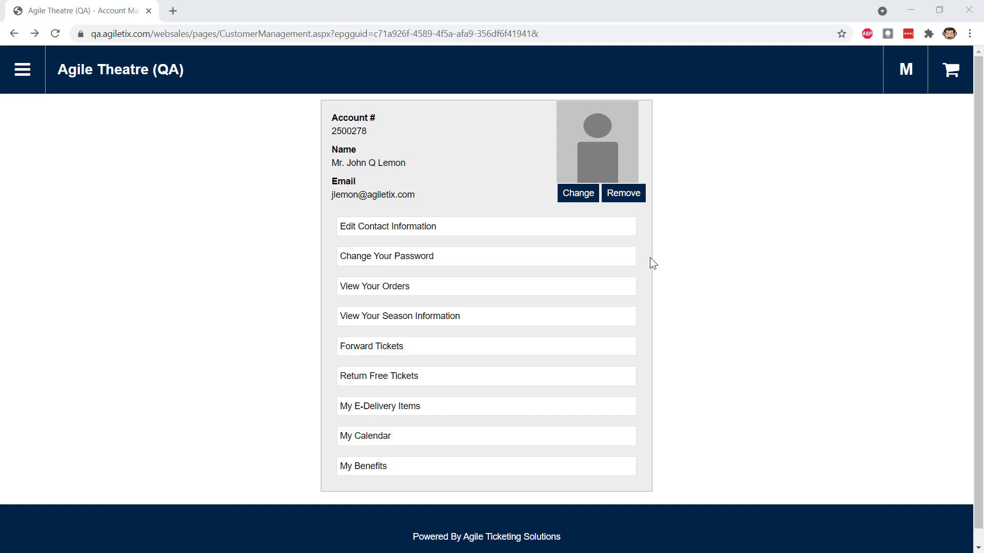
# - Open ticket forwarding in the web account and select the two unforwarded Bottle Rocket Child tickets for forwarding
pyautogui.click(375, 352)
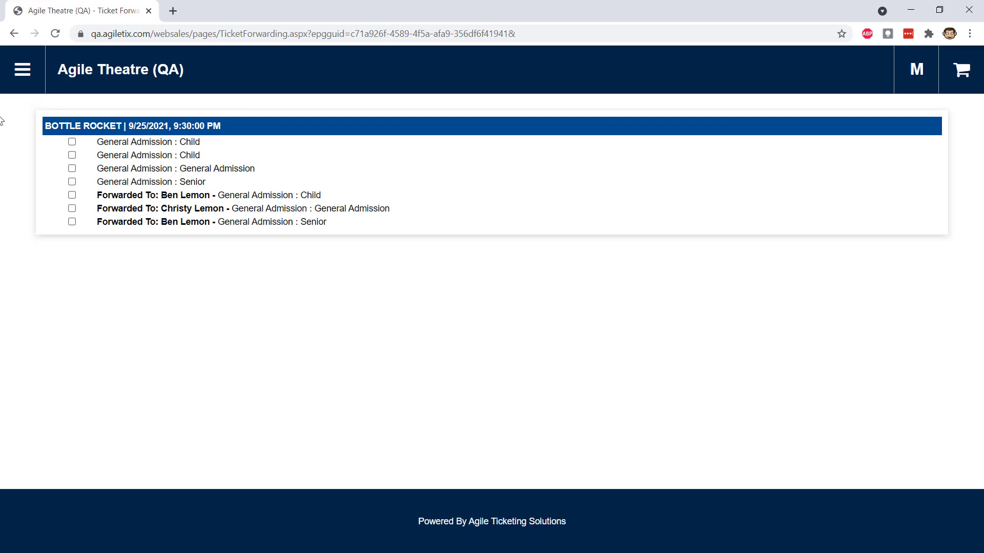
pyautogui.click(73, 142)
pyautogui.click(73, 155)
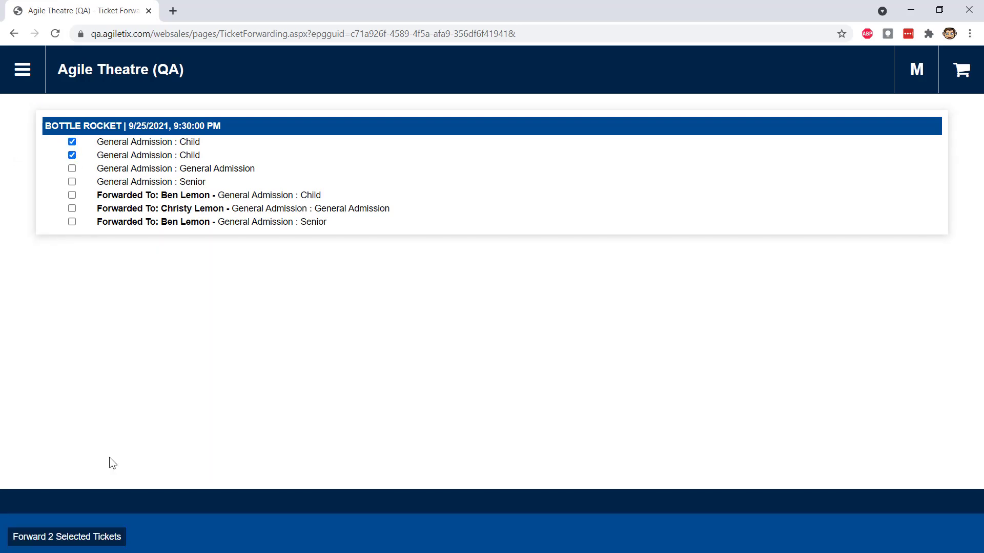
pyautogui.click(77, 538)
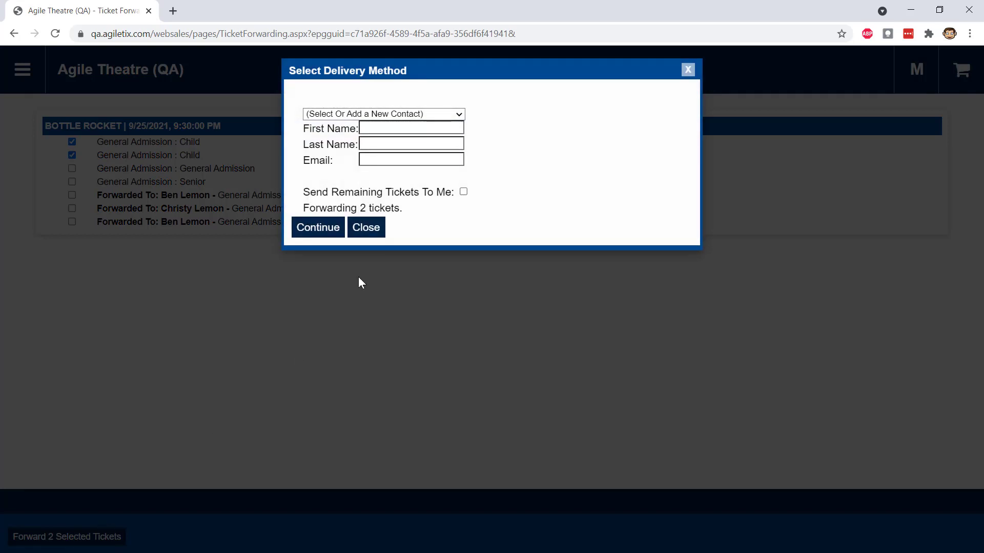
# - Choose the second saved contact as the recipient and forward the two Child tickets
pyautogui.click(443, 116)
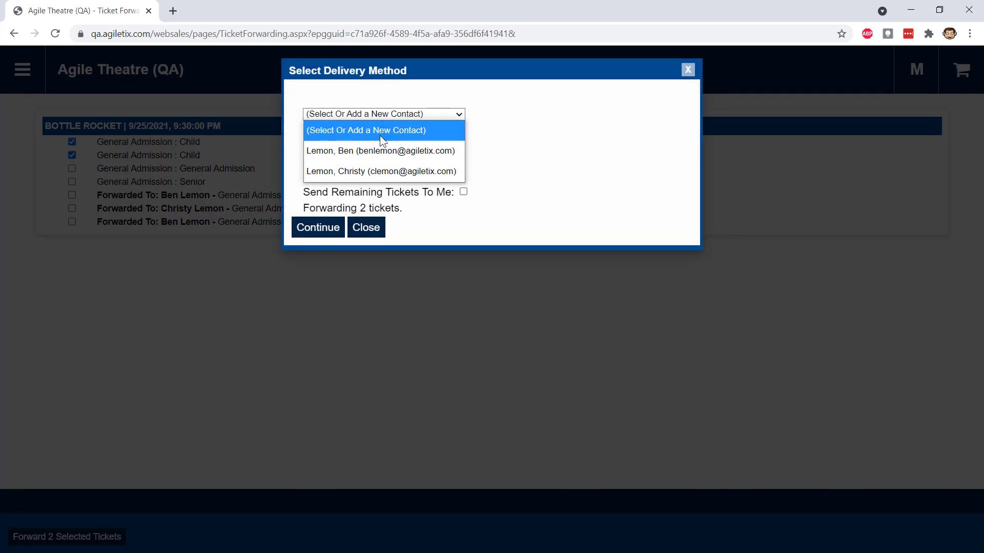
pyautogui.click(380, 171)
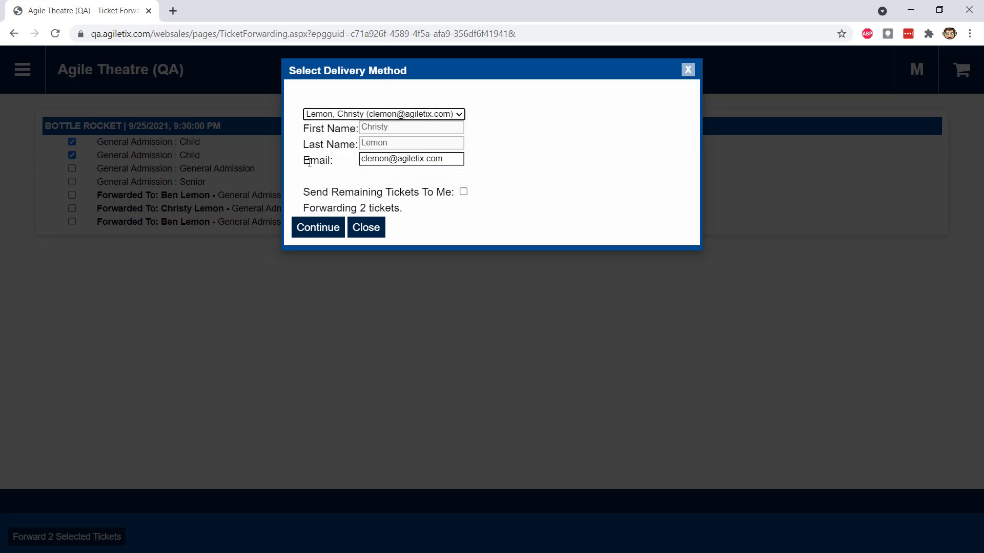
pyautogui.click(370, 112)
pyautogui.click(347, 129)
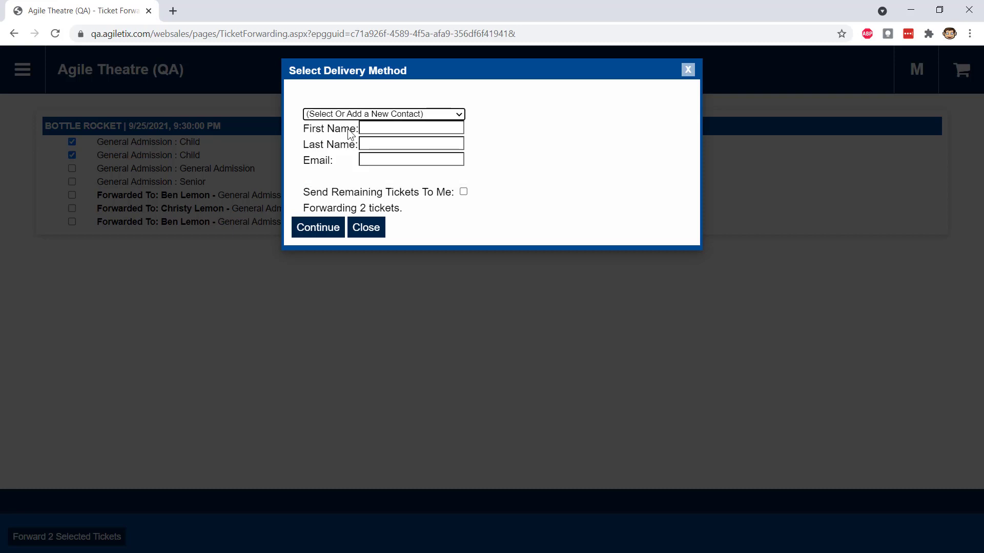
pyautogui.click(380, 115)
pyautogui.click(351, 167)
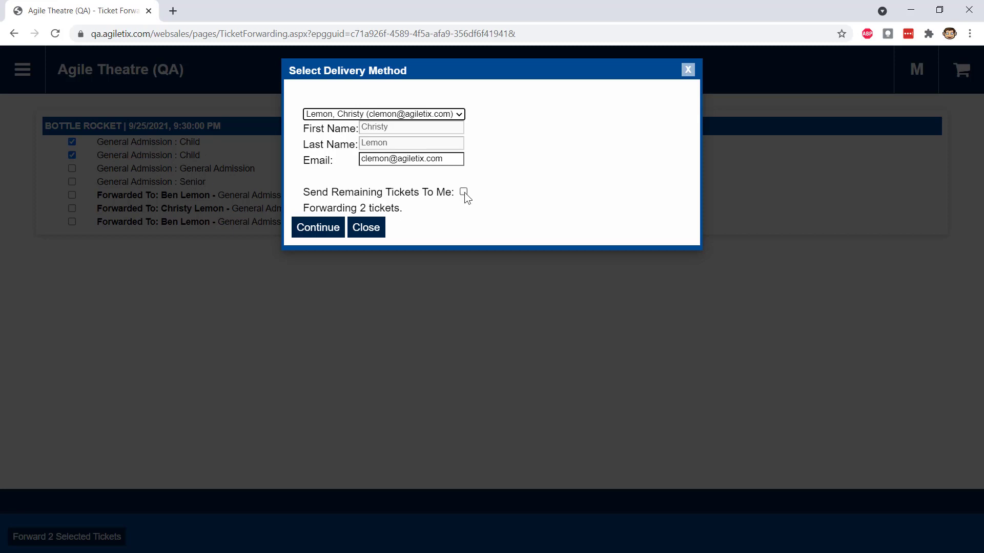
pyautogui.click(316, 228)
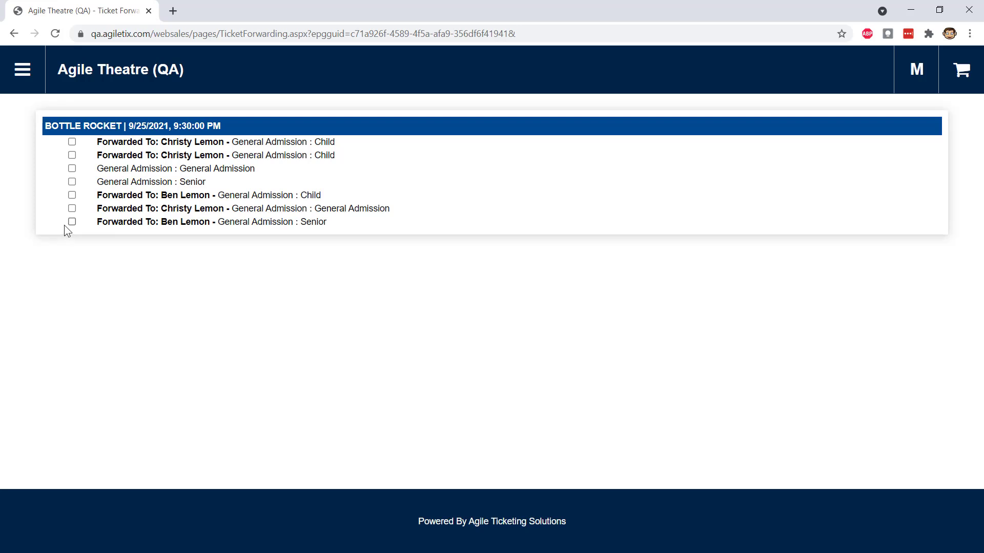
# - Resend the already forwarded General Admission ticket to its recipient at the same e-mail address
pyautogui.click(72, 209)
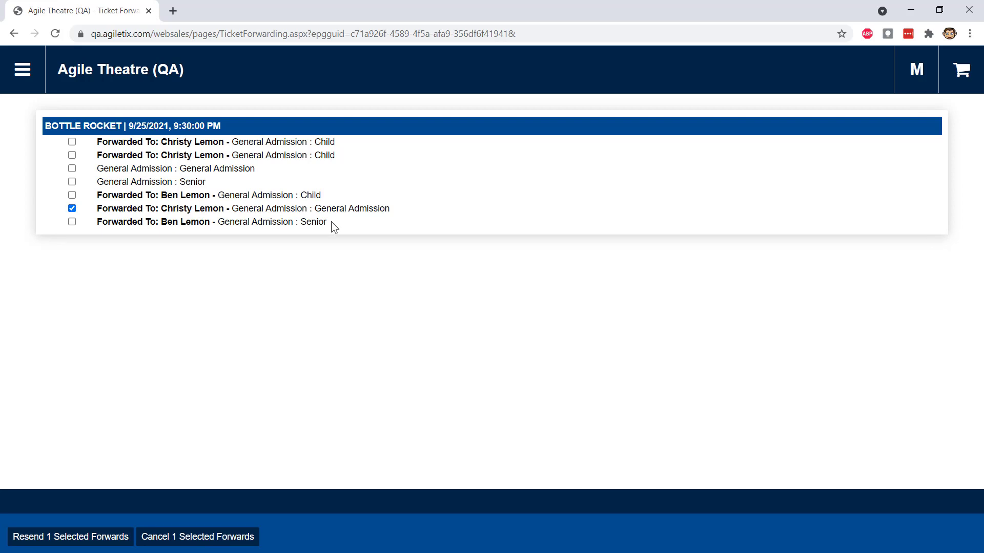
pyautogui.click(72, 543)
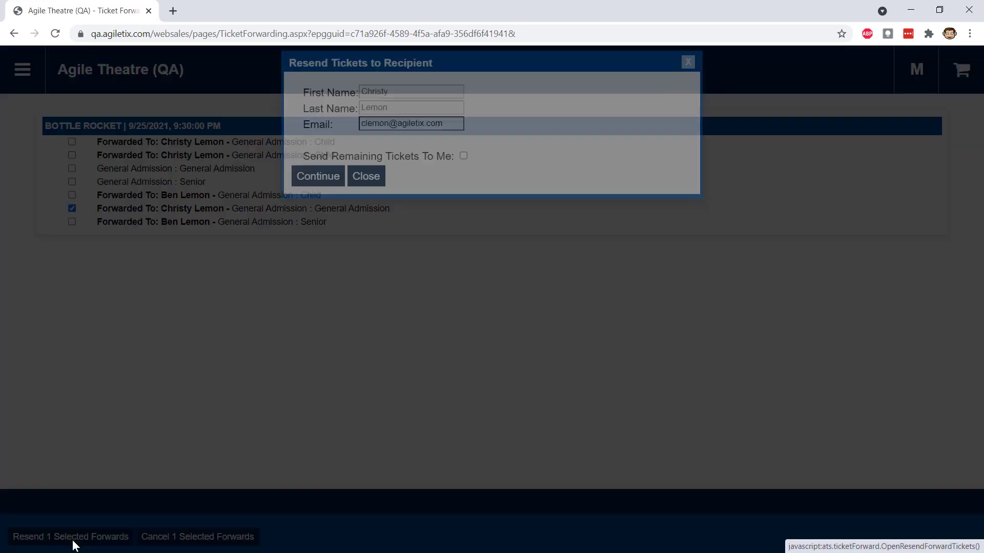
pyautogui.moveTo(462, 131); pyautogui.dragTo(357, 103)
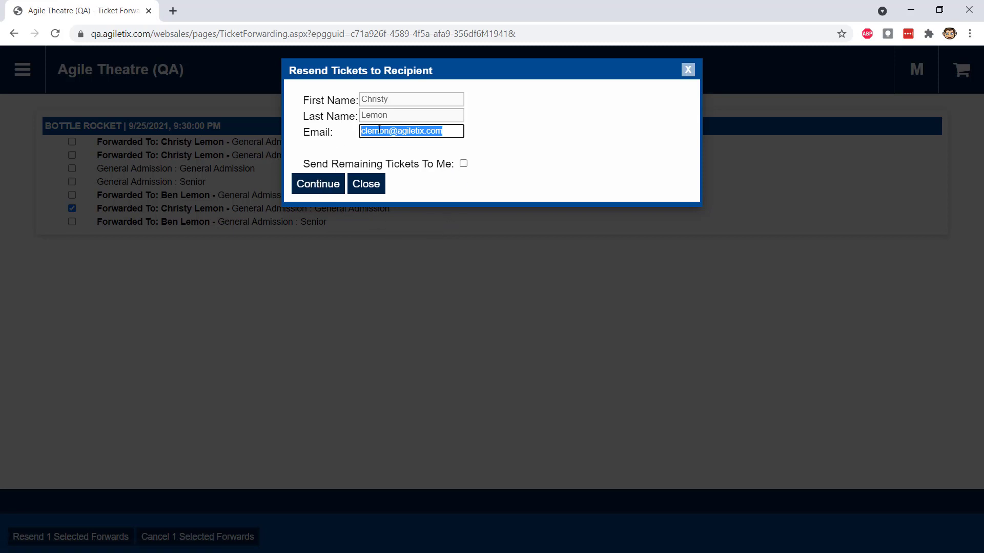
pyautogui.click(326, 188)
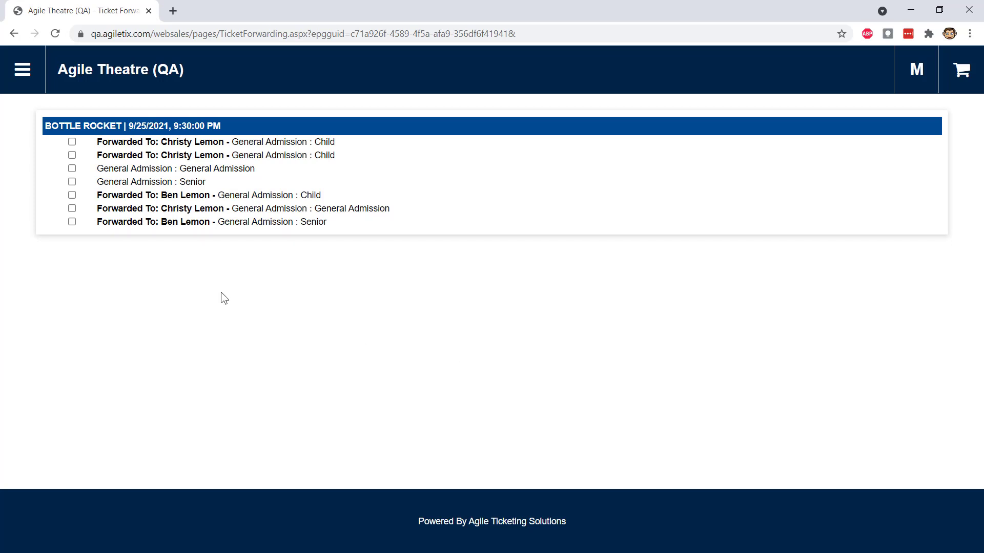
# - Cancel the forwarding of the two Bottle Rocket Child tickets
pyautogui.click(72, 142)
pyautogui.click(73, 155)
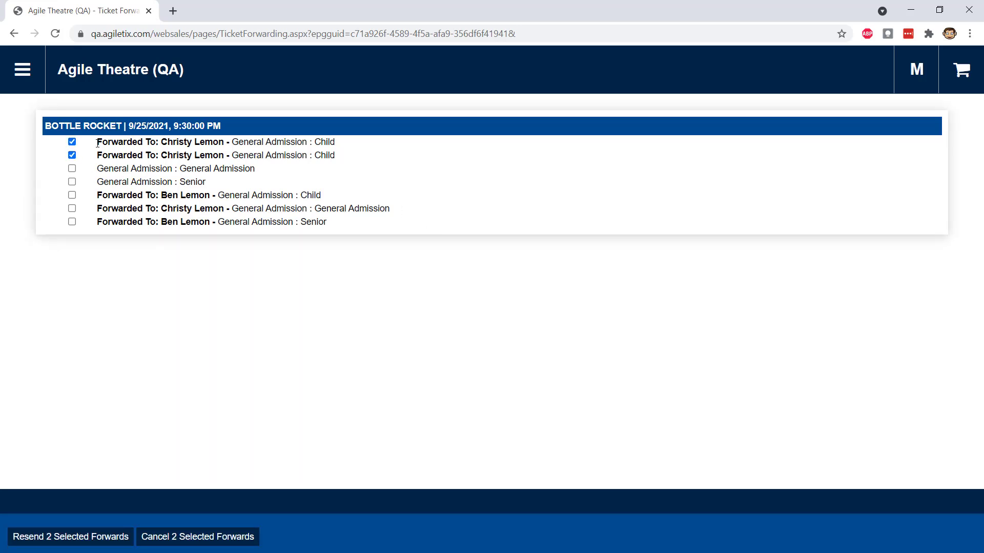
pyautogui.click(207, 538)
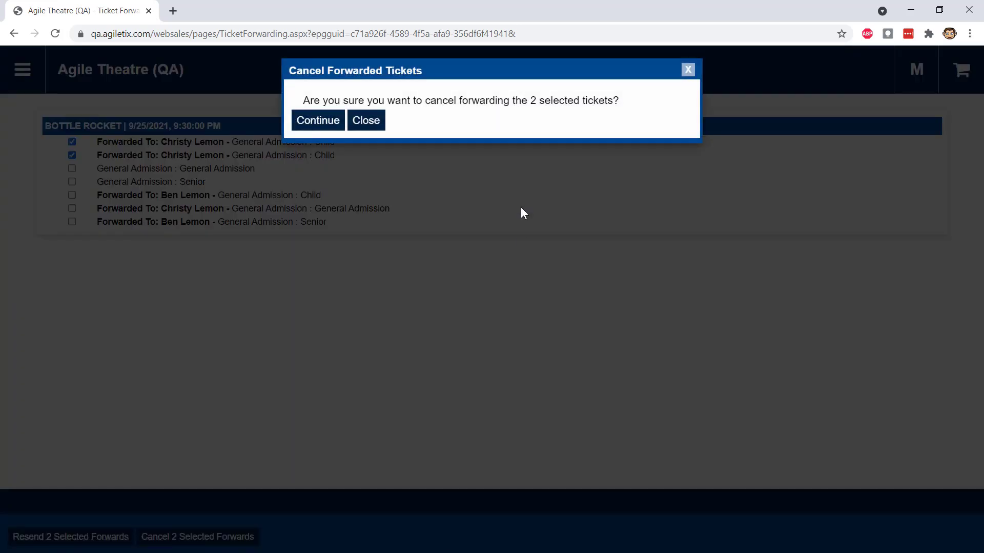
pyautogui.click(318, 121)
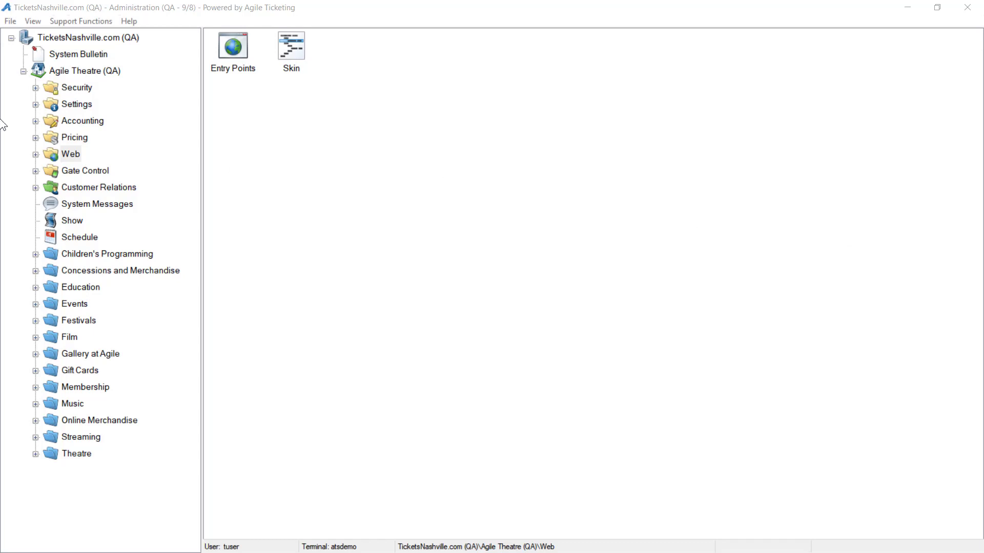
# - In the Administration app, open the image map of the Floor section in the Agile Theatre Reserved Seating physical template for editing
pyautogui.click(35, 104)
pyautogui.click(117, 186)
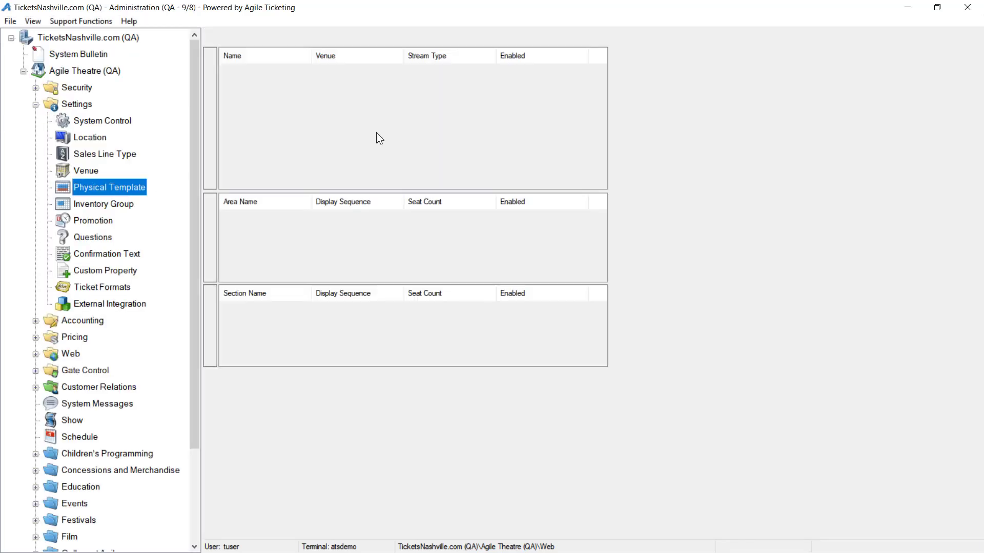
pyautogui.rightClick(282, 50)
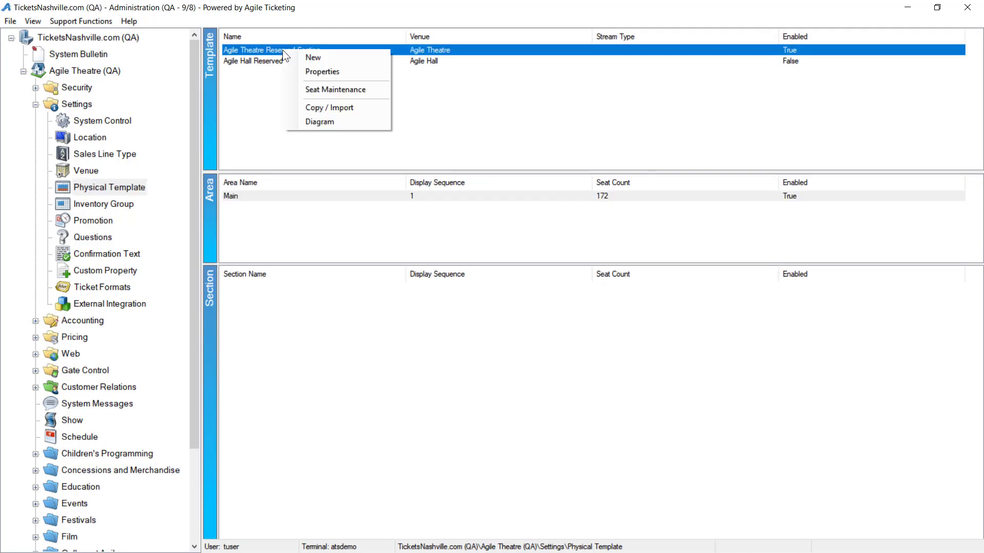
pyautogui.click(244, 196)
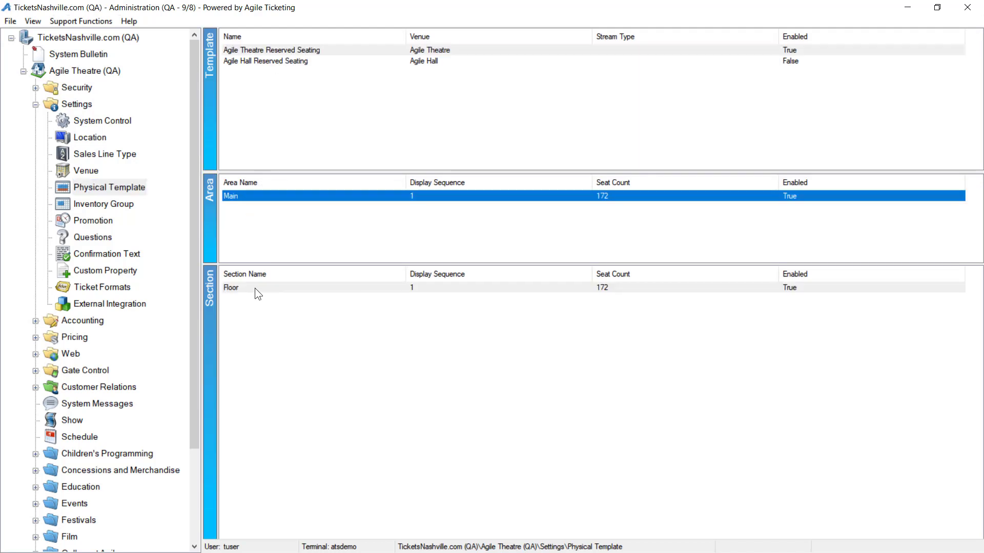
pyautogui.rightClick(254, 288)
pyautogui.click(300, 308)
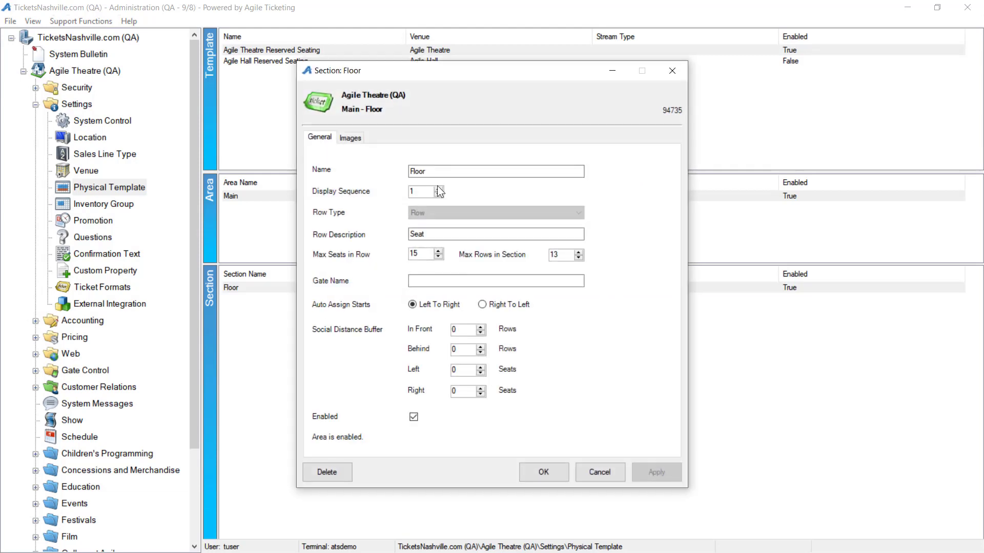
pyautogui.click(348, 137)
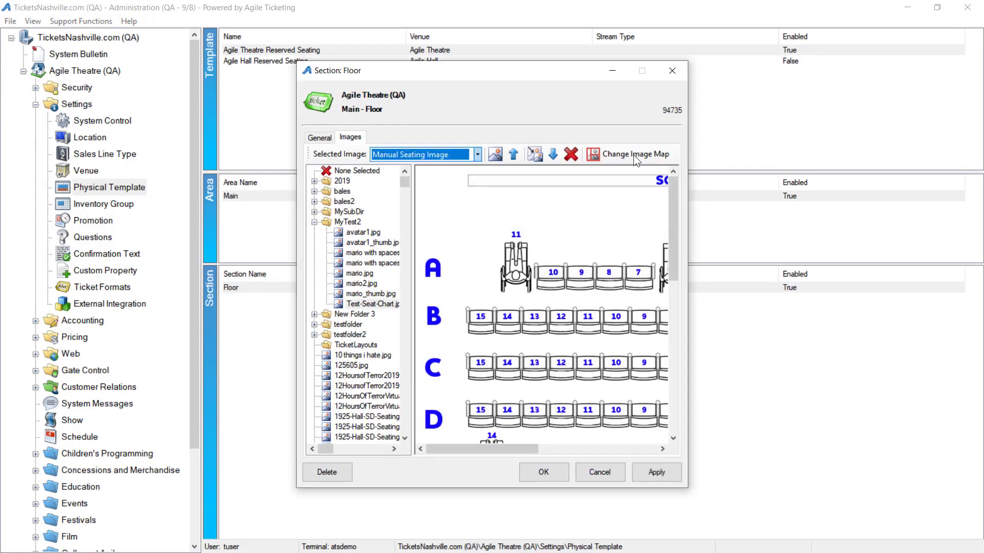
pyautogui.click(633, 154)
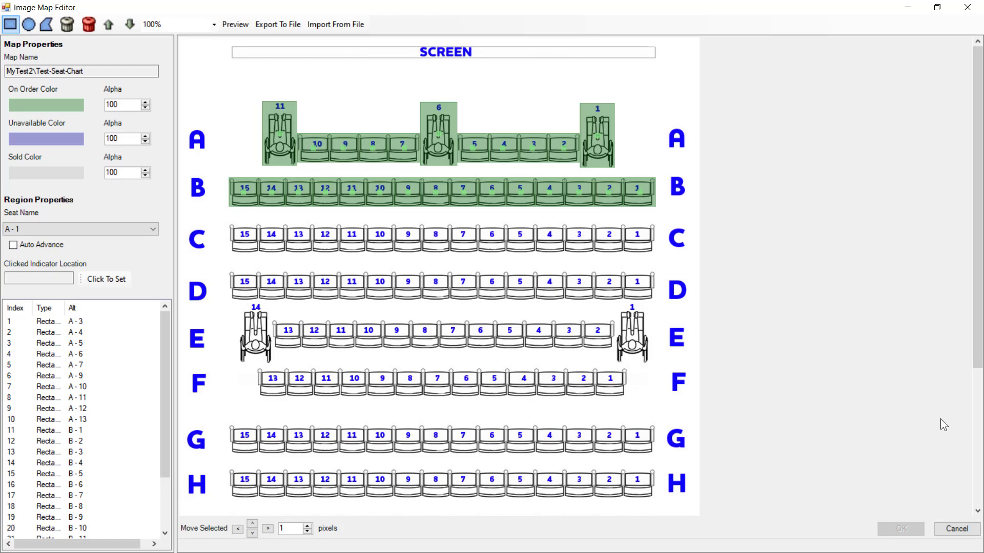
# - Copy the seat regions B - 1 through B - 15 as row C, placed Below at 50 pixels away
pyautogui.scroll(-2, 147, 437)
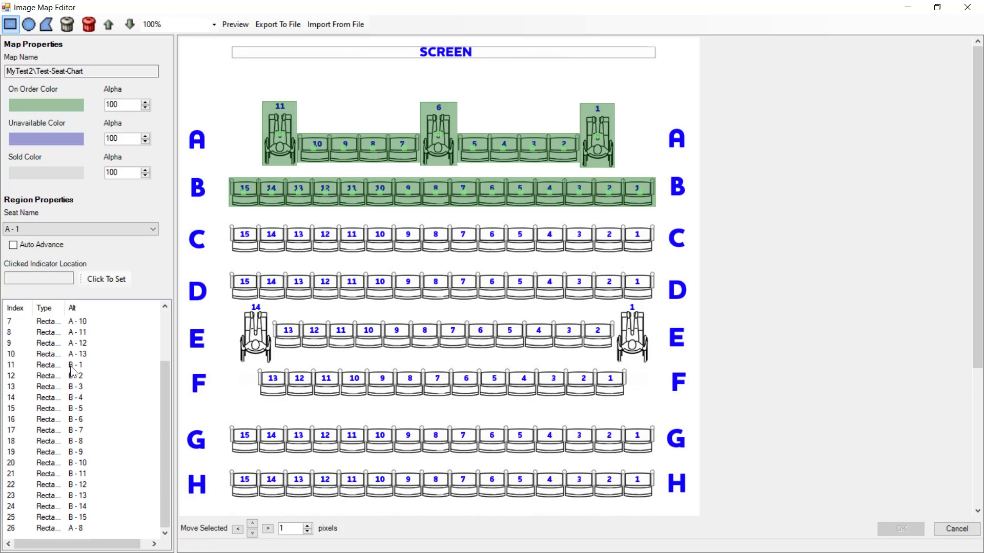
pyautogui.click(70, 366)
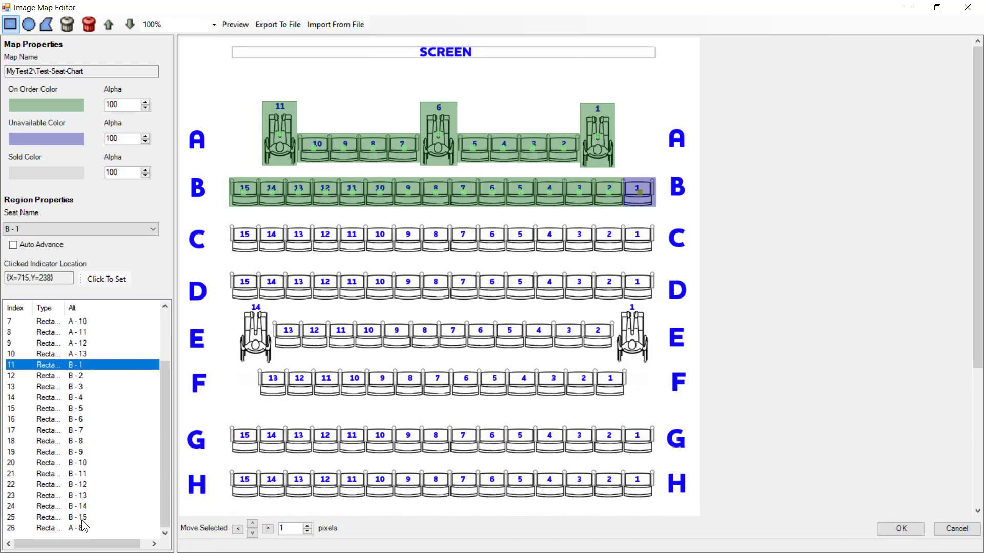
pyautogui.keyDown('shift'); pyautogui.click(83, 517); pyautogui.keyUp('shift')
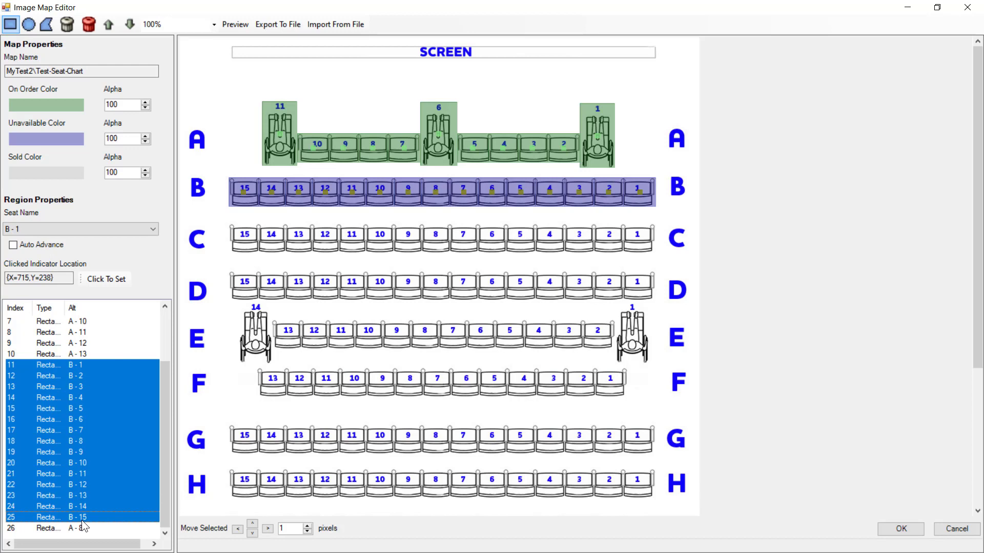
pyautogui.rightClick(73, 493)
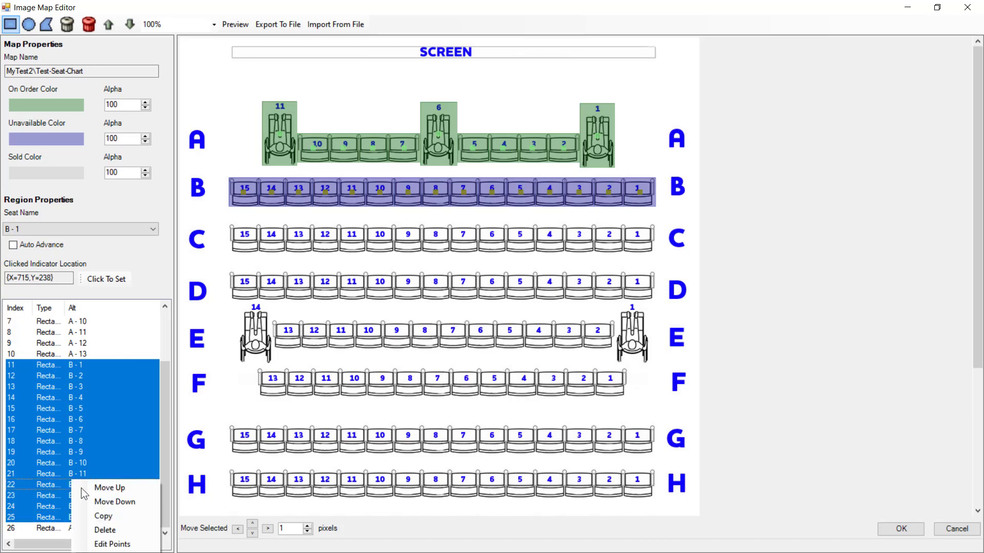
pyautogui.click(103, 516)
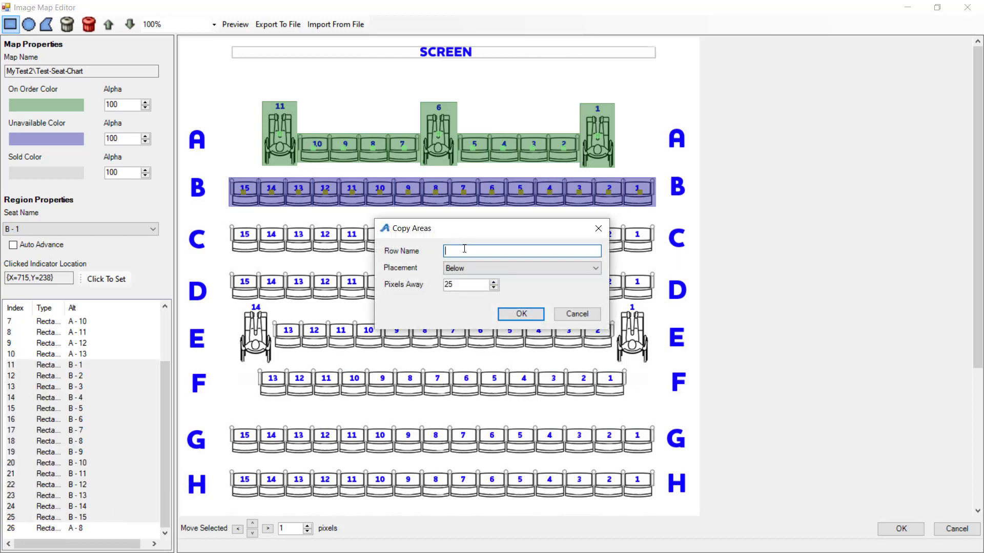
pyautogui.write('C')
pyautogui.doubleClick(463, 287)
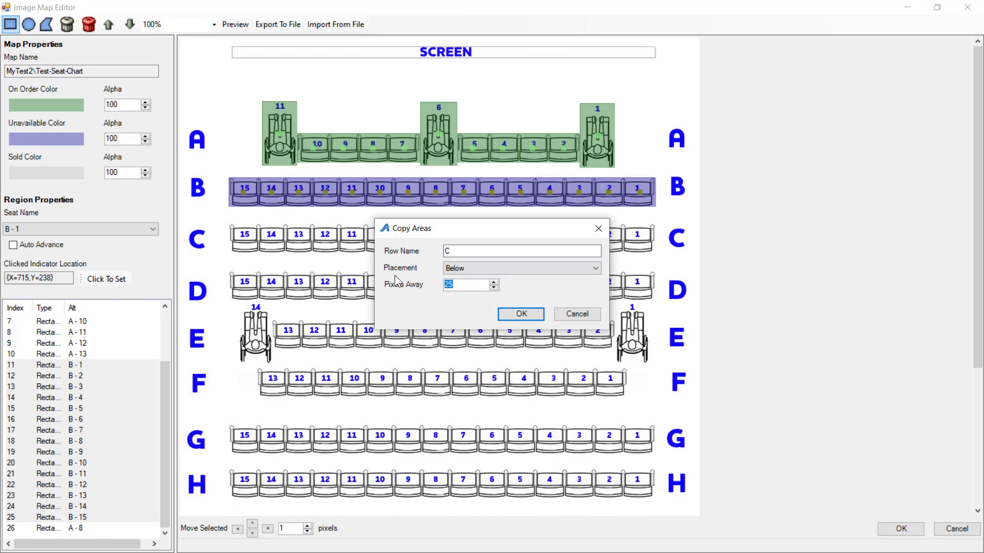
pyautogui.write('50')
pyautogui.hotkey('shift', 'Tab')
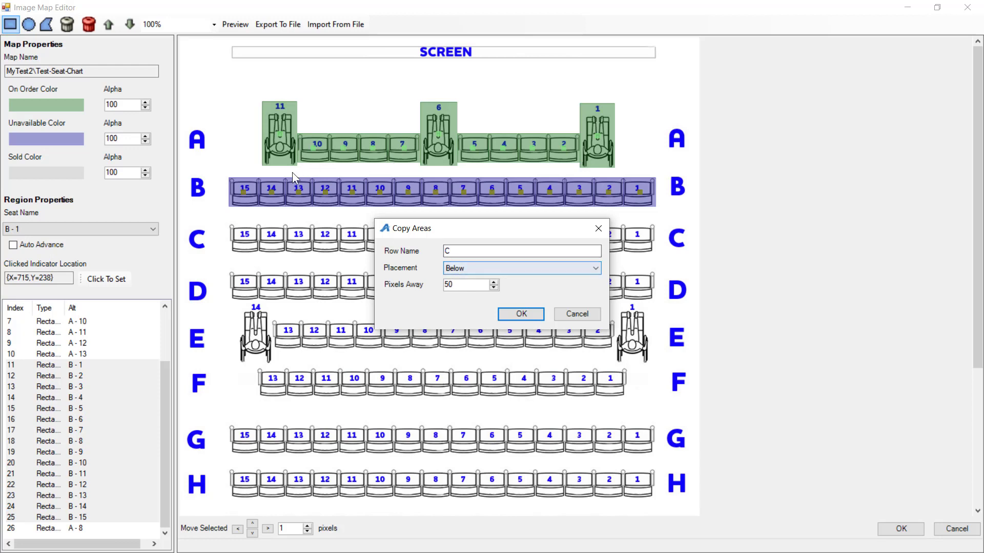
pyautogui.click(514, 313)
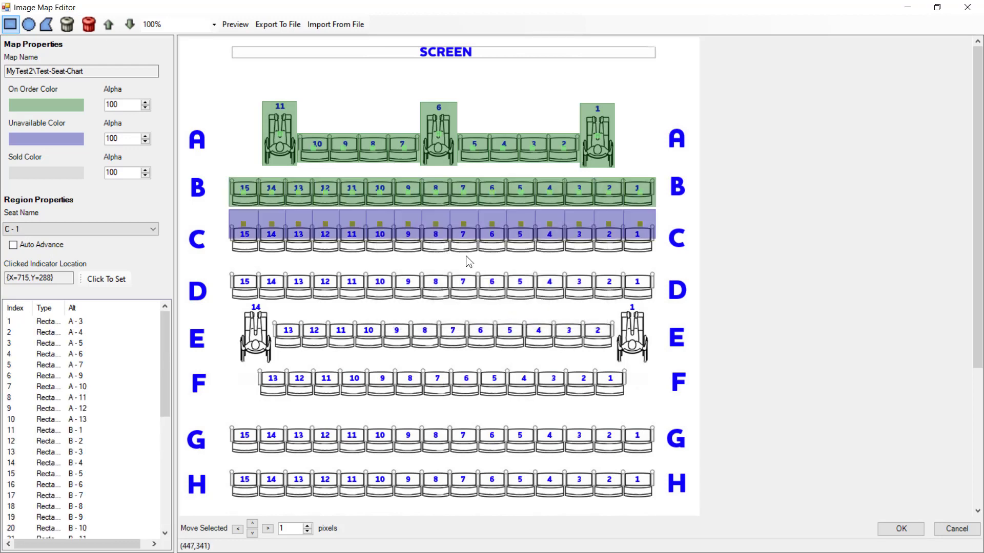
# - Nudge the copied row C seat regions down until they cover the row C seats on the chart
pyautogui.press('Down')
pyautogui.press('Down')
pyautogui.press('Down')
pyautogui.press('Down')
pyautogui.press('Down')
pyautogui.press('Down')
pyautogui.press('Down')
pyautogui.press('Down')
pyautogui.press('Down')
pyautogui.press('Down')
pyautogui.press('Down')
pyautogui.press('Down')
pyautogui.press('Down')
pyautogui.press('Down')
pyautogui.press('Down')
pyautogui.press('Down')
pyautogui.press('Down')
pyautogui.press('Down')
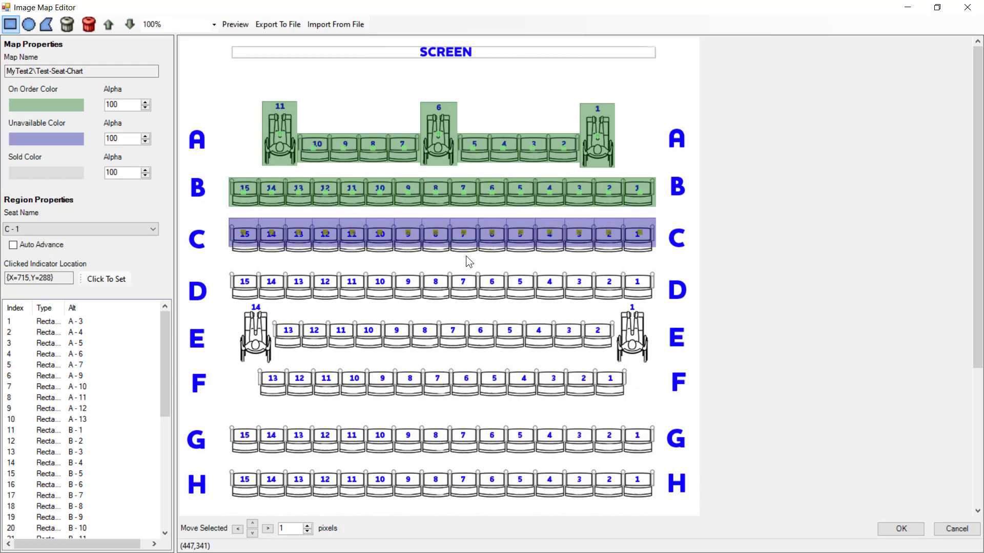
pyautogui.press('Down')
pyautogui.press('Down')
pyautogui.press('Down')
pyautogui.press('Down')
pyautogui.press('Down')
pyautogui.press('Down')
pyautogui.press('Down')
pyautogui.press('Down')
pyautogui.press('Down')
pyautogui.press('Down')
pyautogui.press('Down')
pyautogui.press('Down')
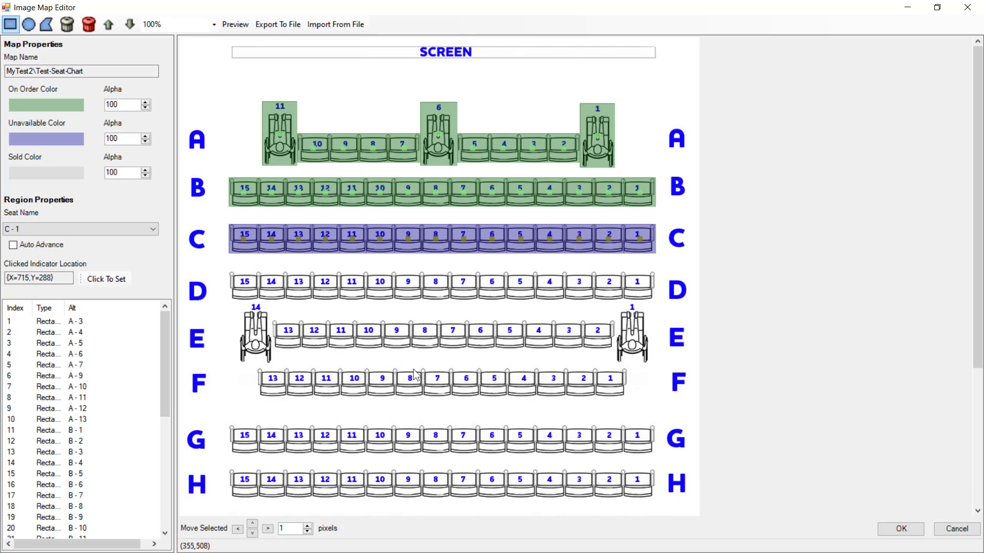
pyautogui.scroll(-7, 148, 419)
pyautogui.rightClick(57, 452)
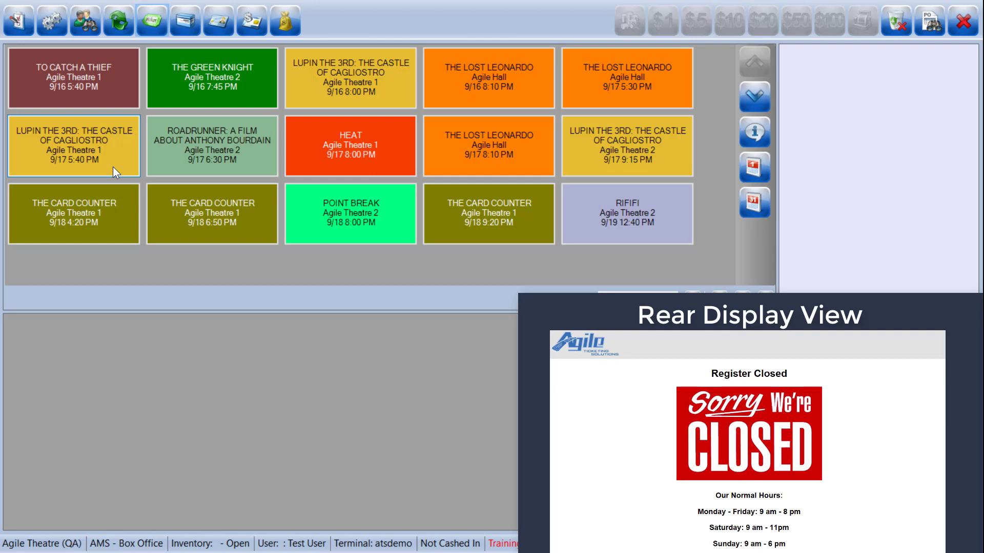
# - Review the Guest Display settings for styles, header, and the closed, open and during-sale messages without changing them
pyautogui.click(18, 21)
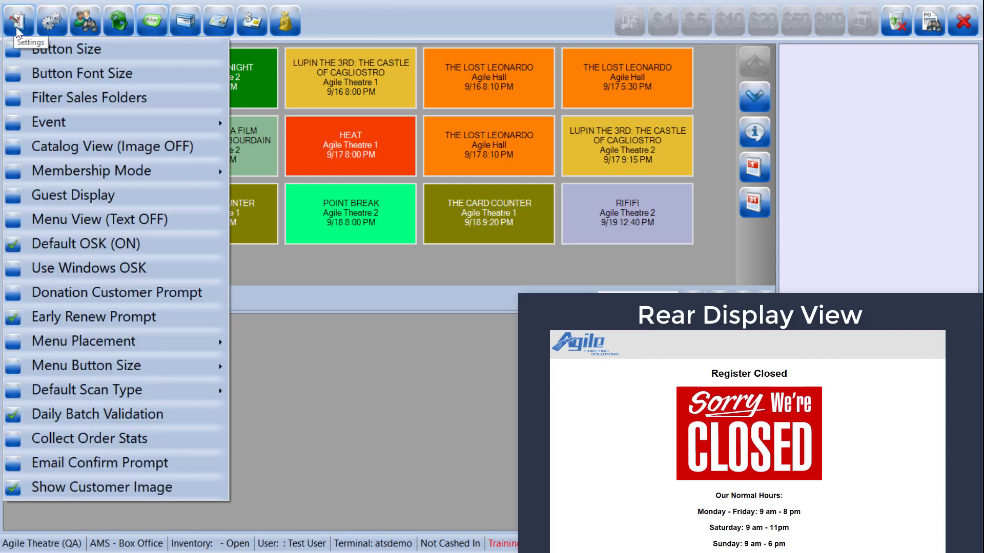
pyautogui.click(55, 194)
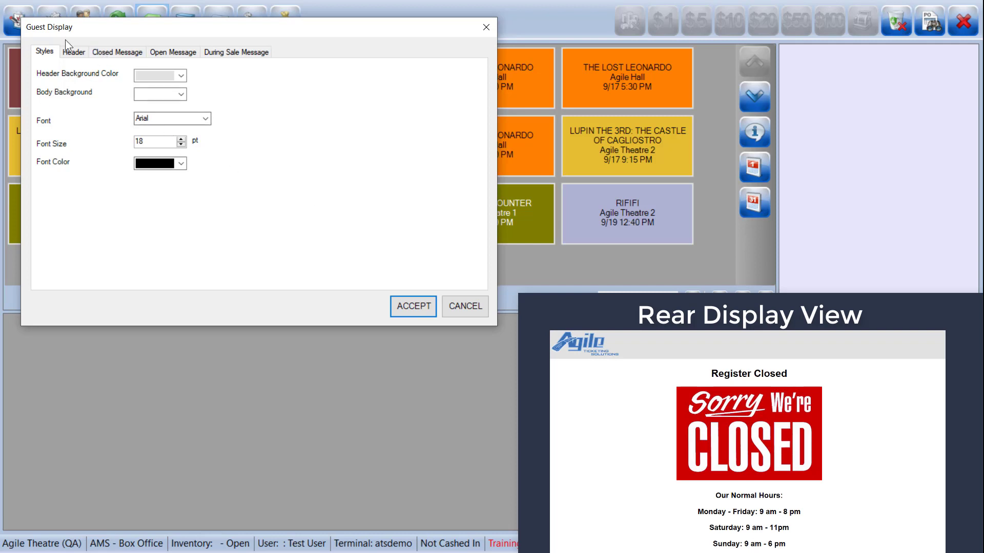
pyautogui.click(86, 52)
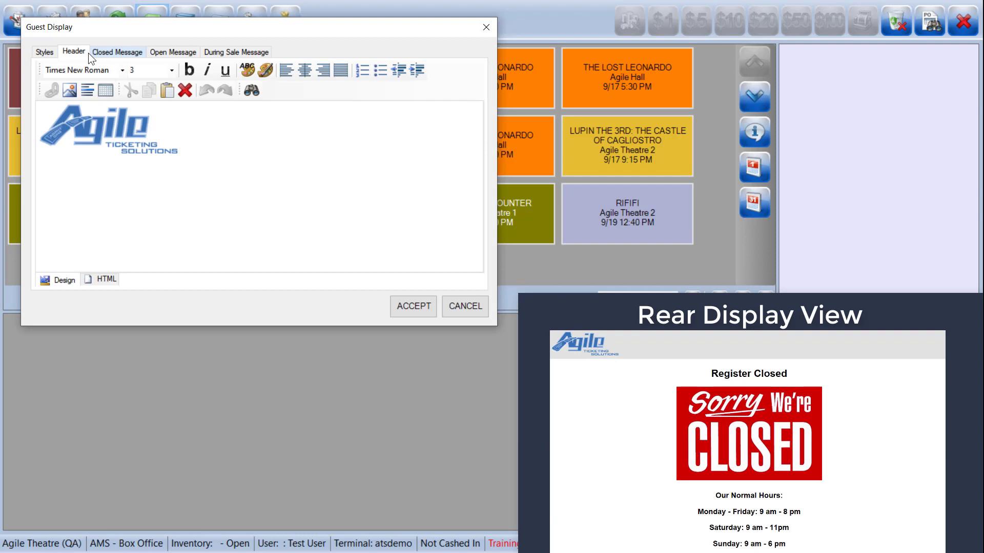
pyautogui.click(124, 51)
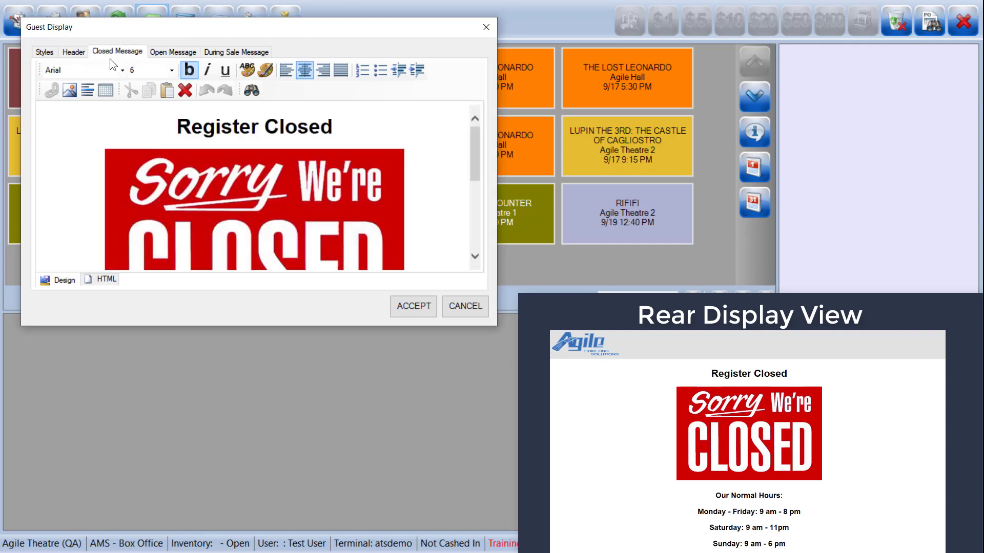
pyautogui.scroll(-4, 220, 174)
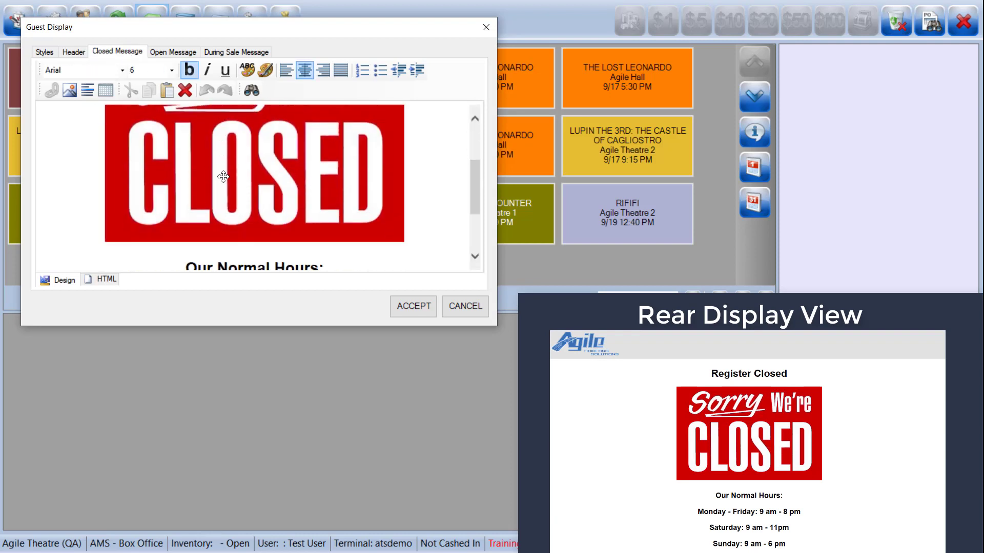
pyautogui.click(165, 55)
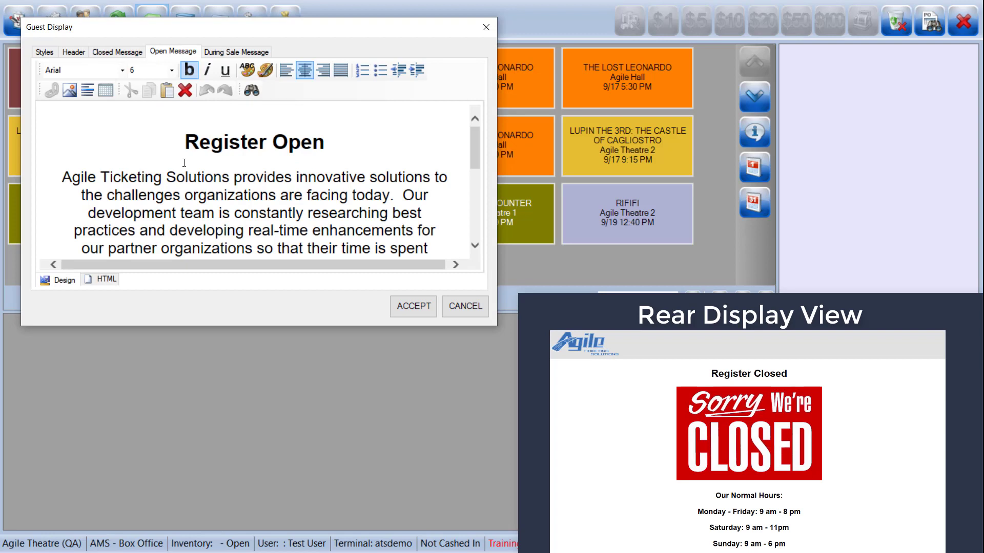
pyautogui.scroll(-2, 184, 163)
pyautogui.scroll(-4, 185, 163)
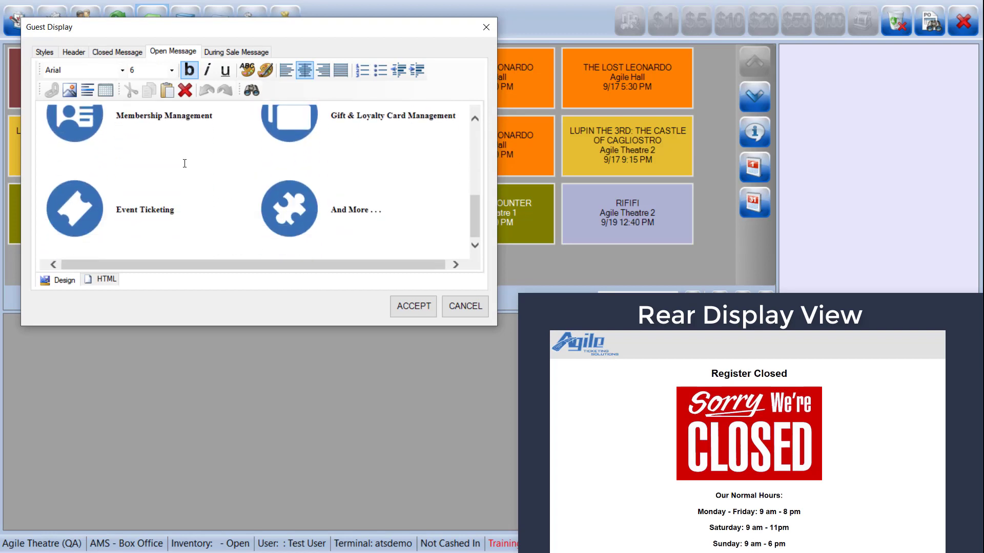
pyautogui.click(251, 52)
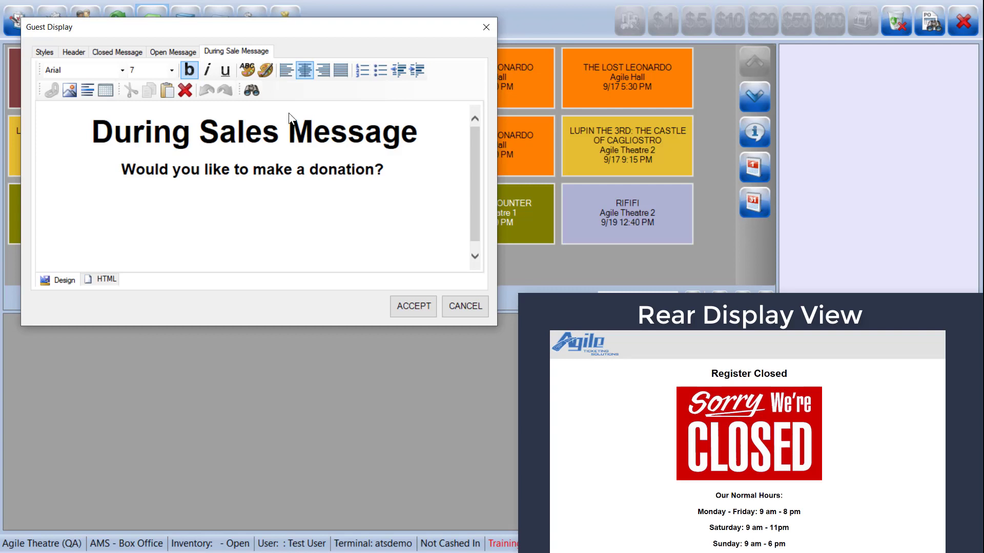
pyautogui.click(466, 308)
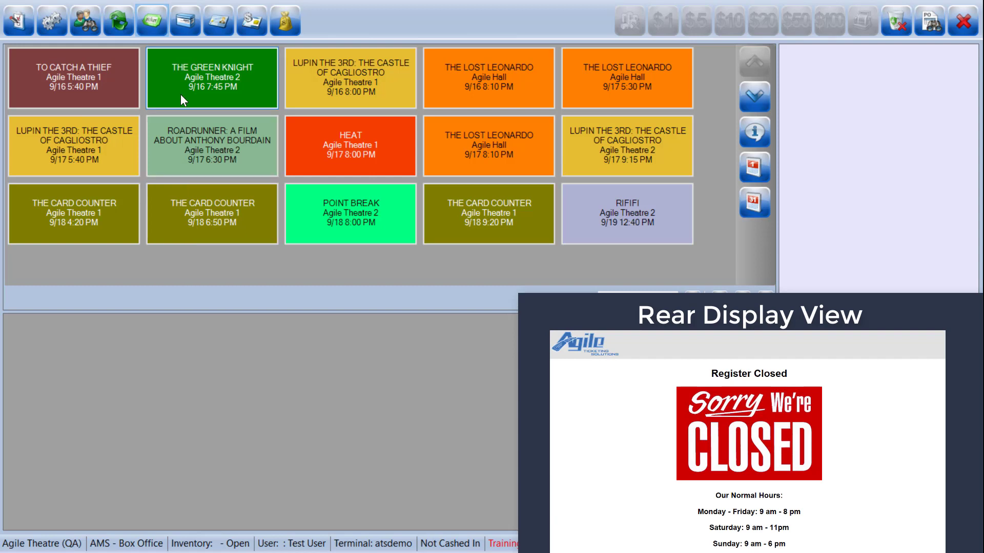
# - Cash in and add two General Admission Senior tickets for TO CATCH A THIEF on 9/16 at 5:40 PM to the order
pyautogui.click(105, 72)
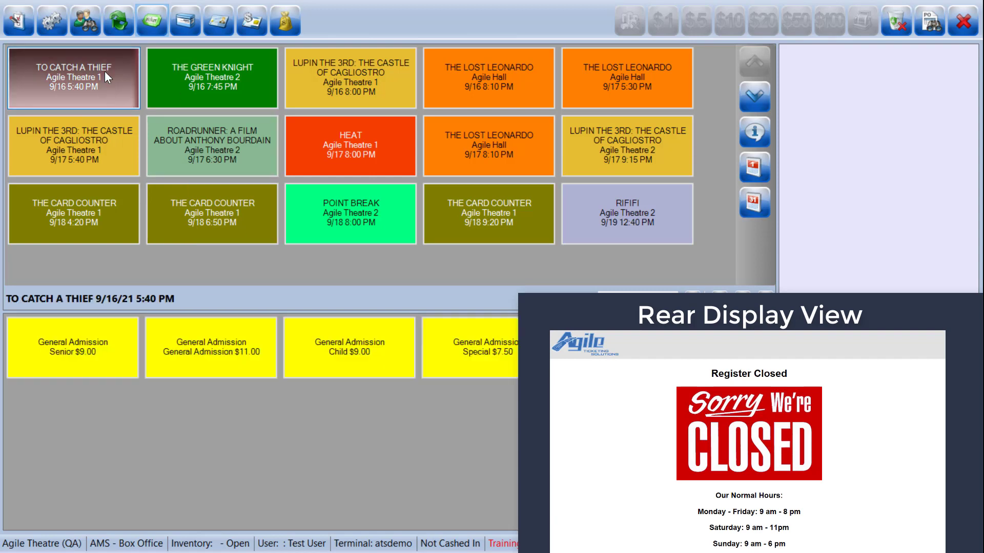
pyautogui.click(110, 343)
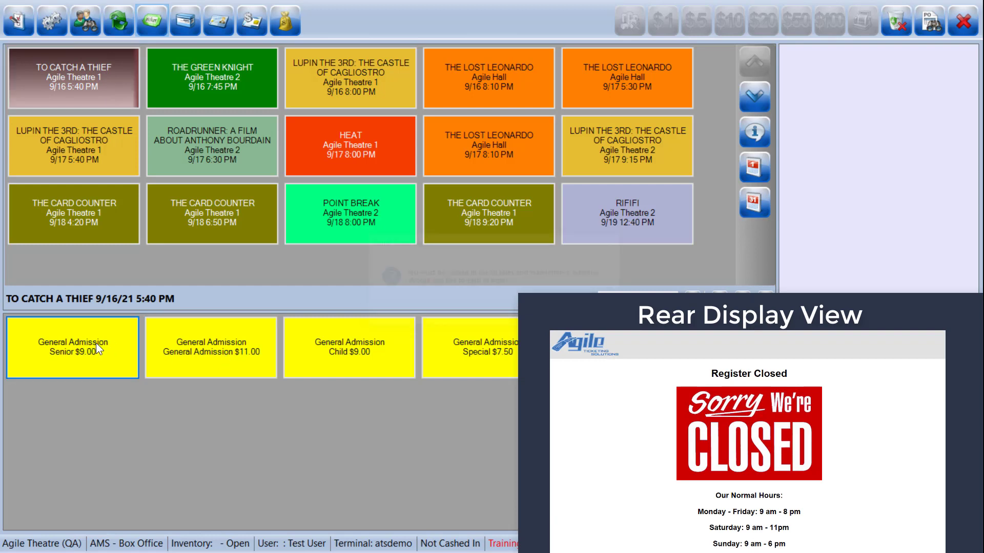
pyautogui.click(541, 316)
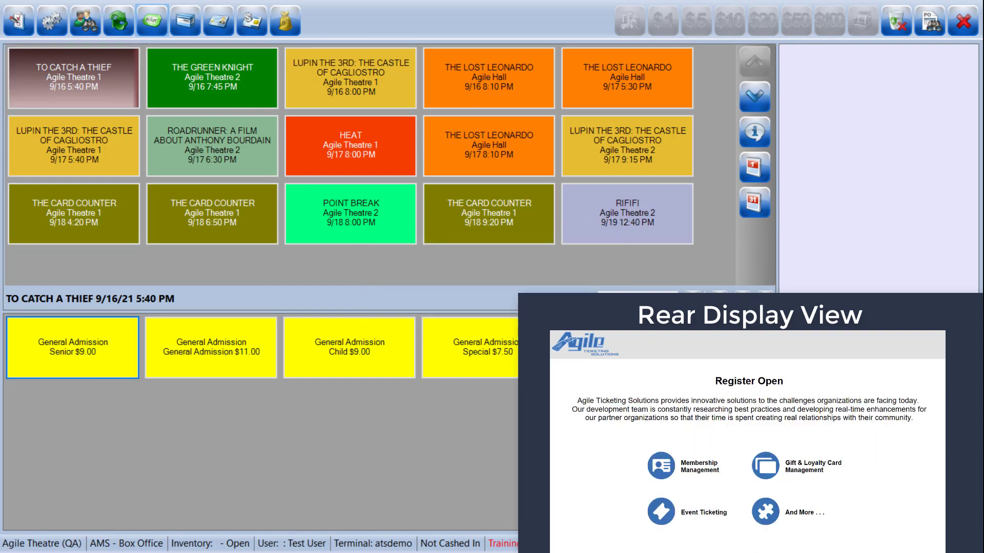
pyautogui.click(71, 349)
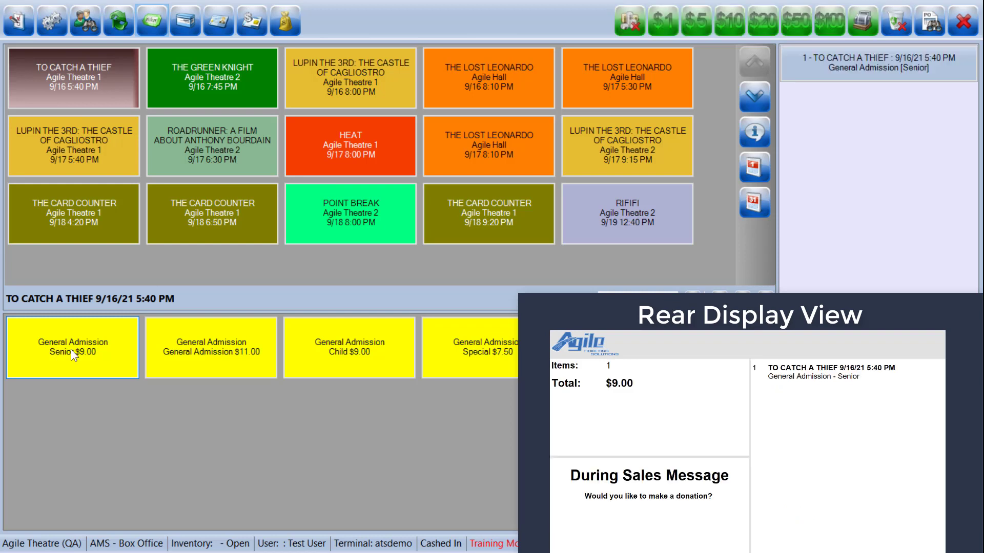
pyautogui.click(70, 349)
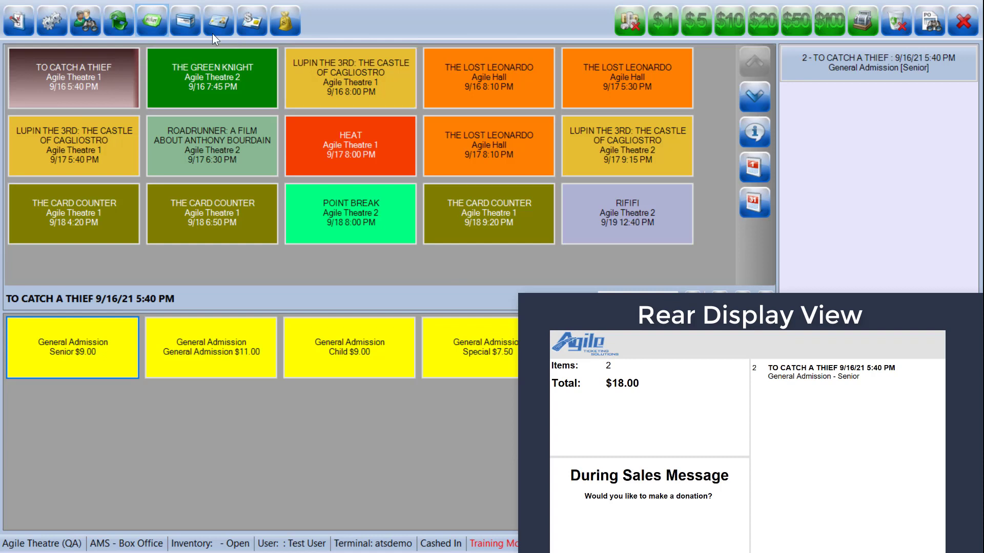
# - Add one Lg Popcorn from the Food concessions and one Large Soda from Non-Alcoholic Beverages to the order
pyautogui.click(193, 29)
pyautogui.click(90, 82)
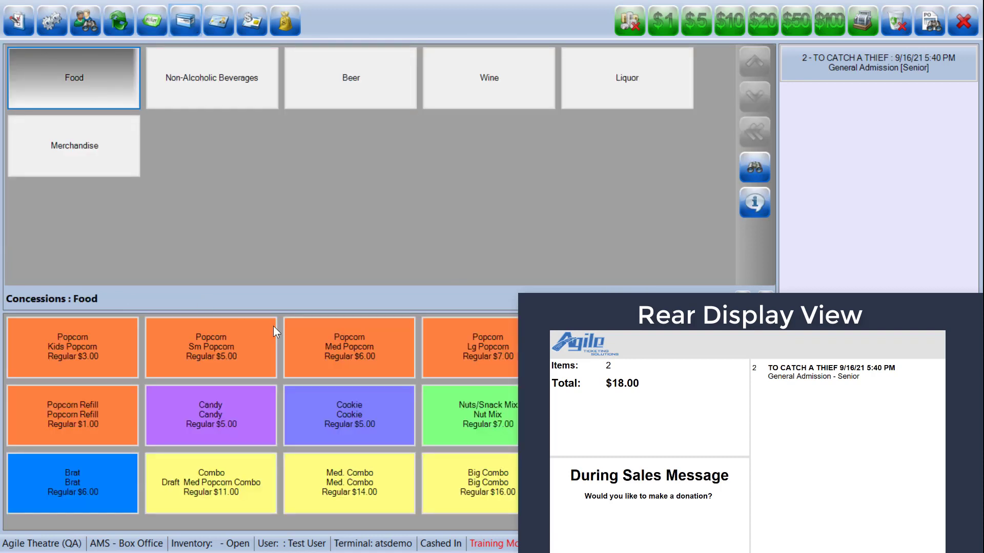
pyautogui.click(478, 348)
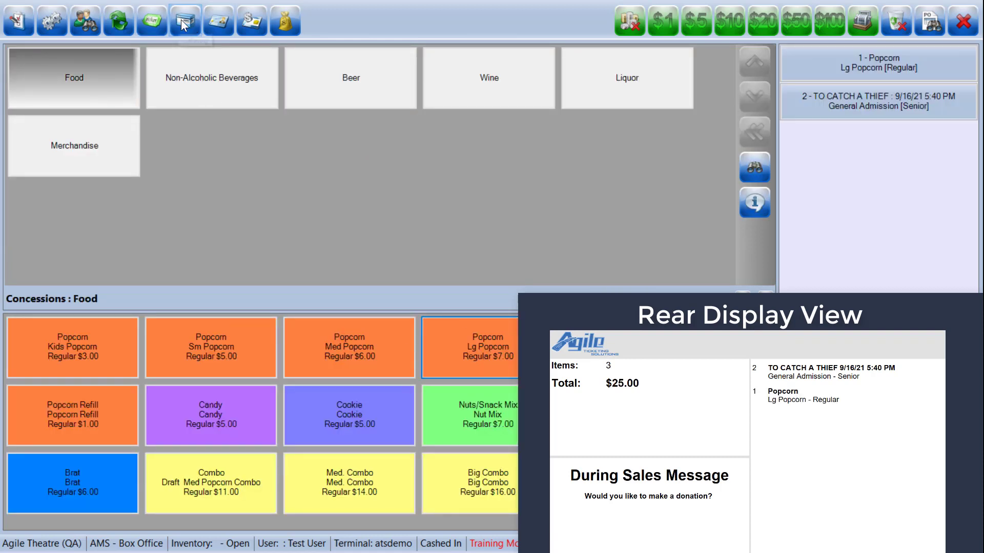
pyautogui.click(230, 72)
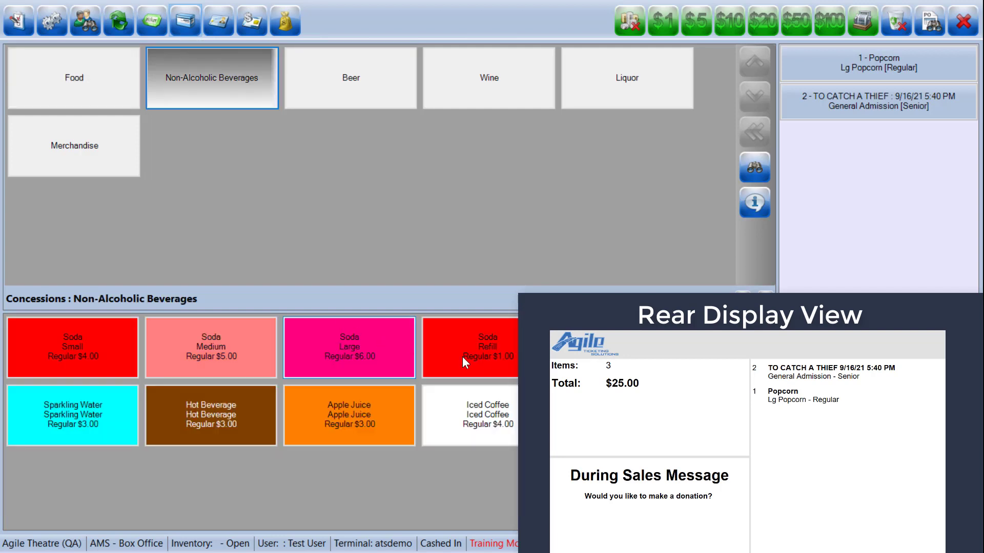
pyautogui.click(360, 349)
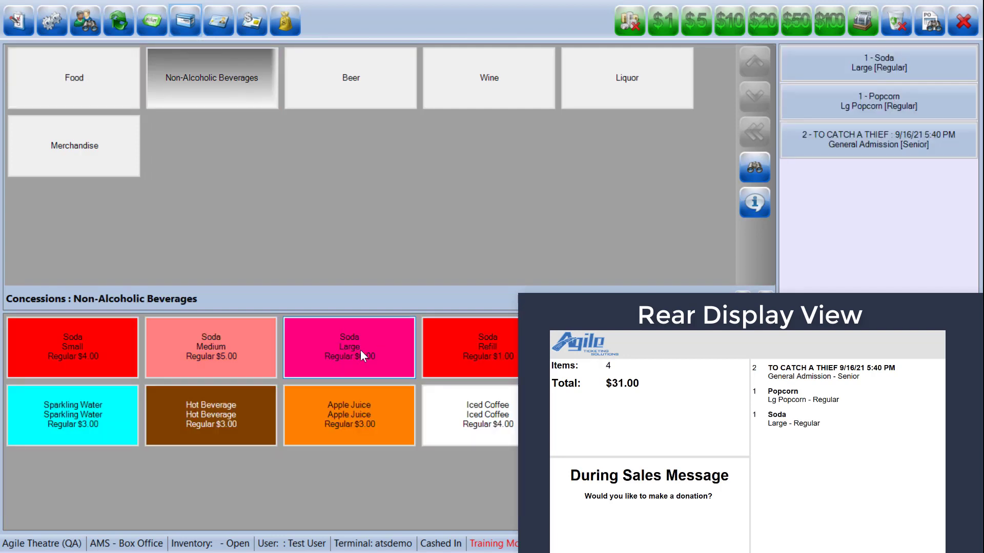
# - Add a $25.00 donation to Give to the Agile Theatre to the order
pyautogui.click(280, 25)
pyautogui.click(82, 92)
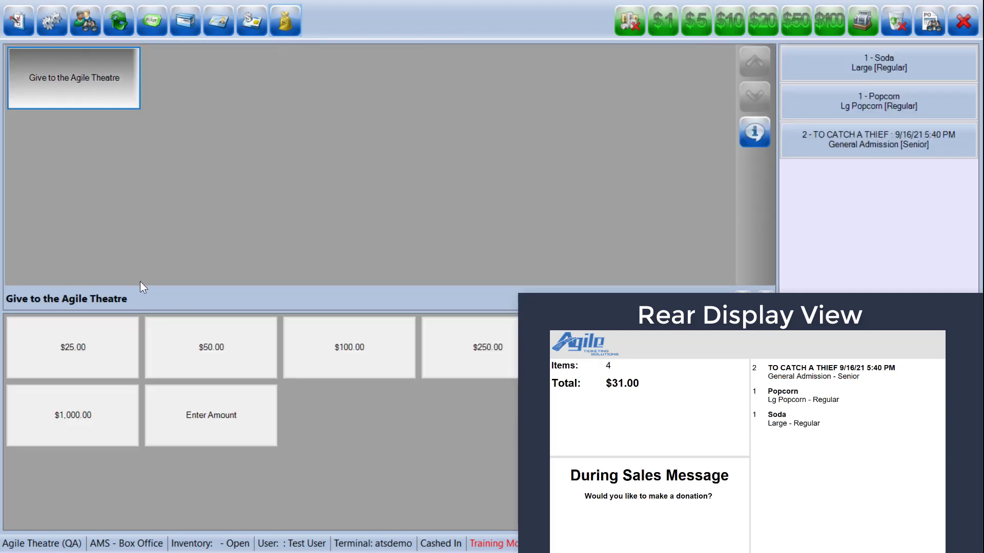
pyautogui.click(94, 345)
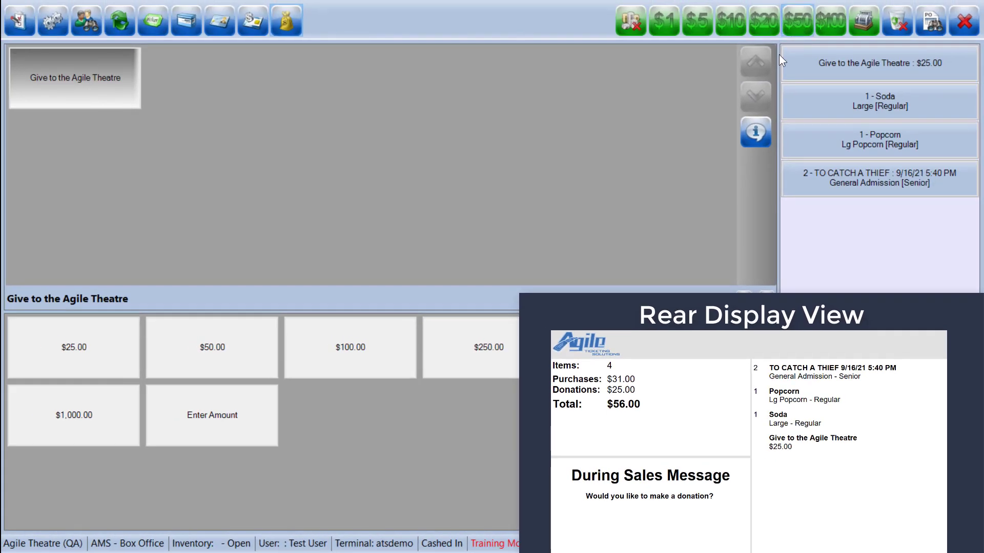
# - Apply $50 cash to the order and answer its required donation questions with the acknowledgement name Anonymous and the gift marked anonymous
pyautogui.click(295, 227)
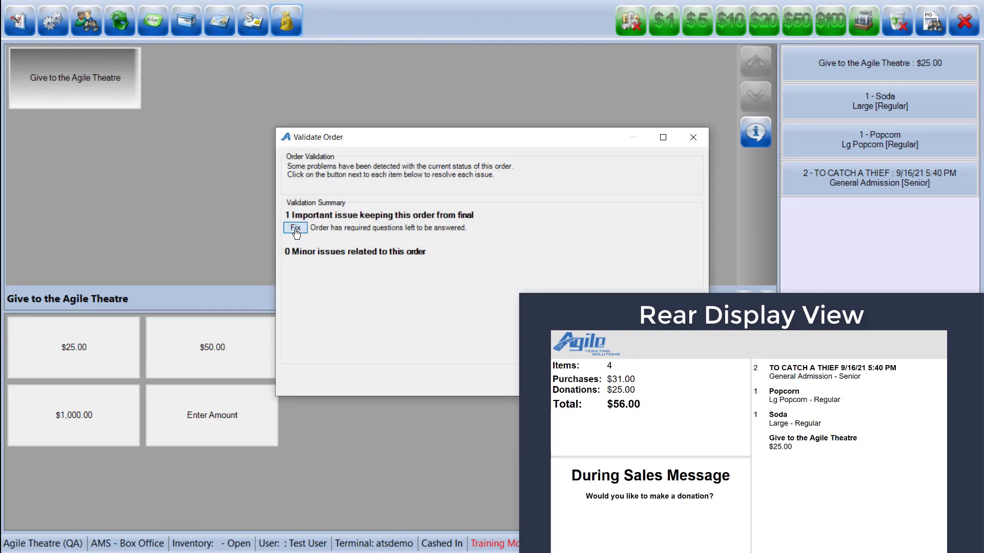
pyautogui.click(390, 287)
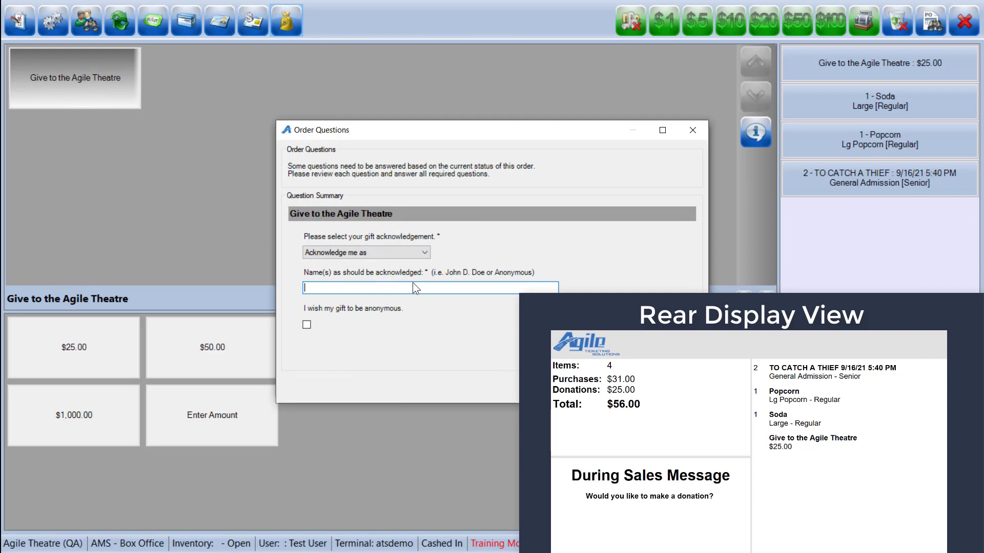
pyautogui.write('Anonymous')
pyautogui.click(306, 325)
pyautogui.click(633, 387)
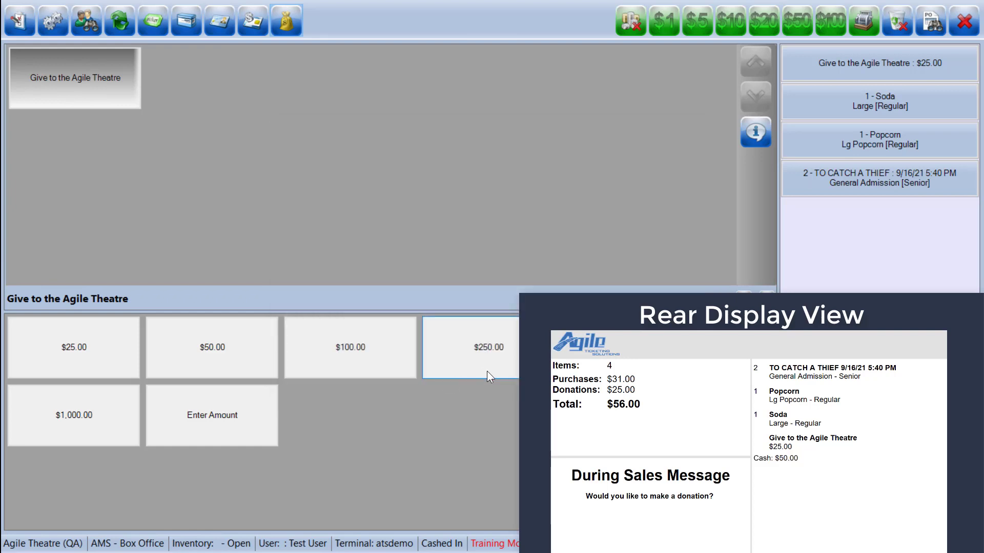